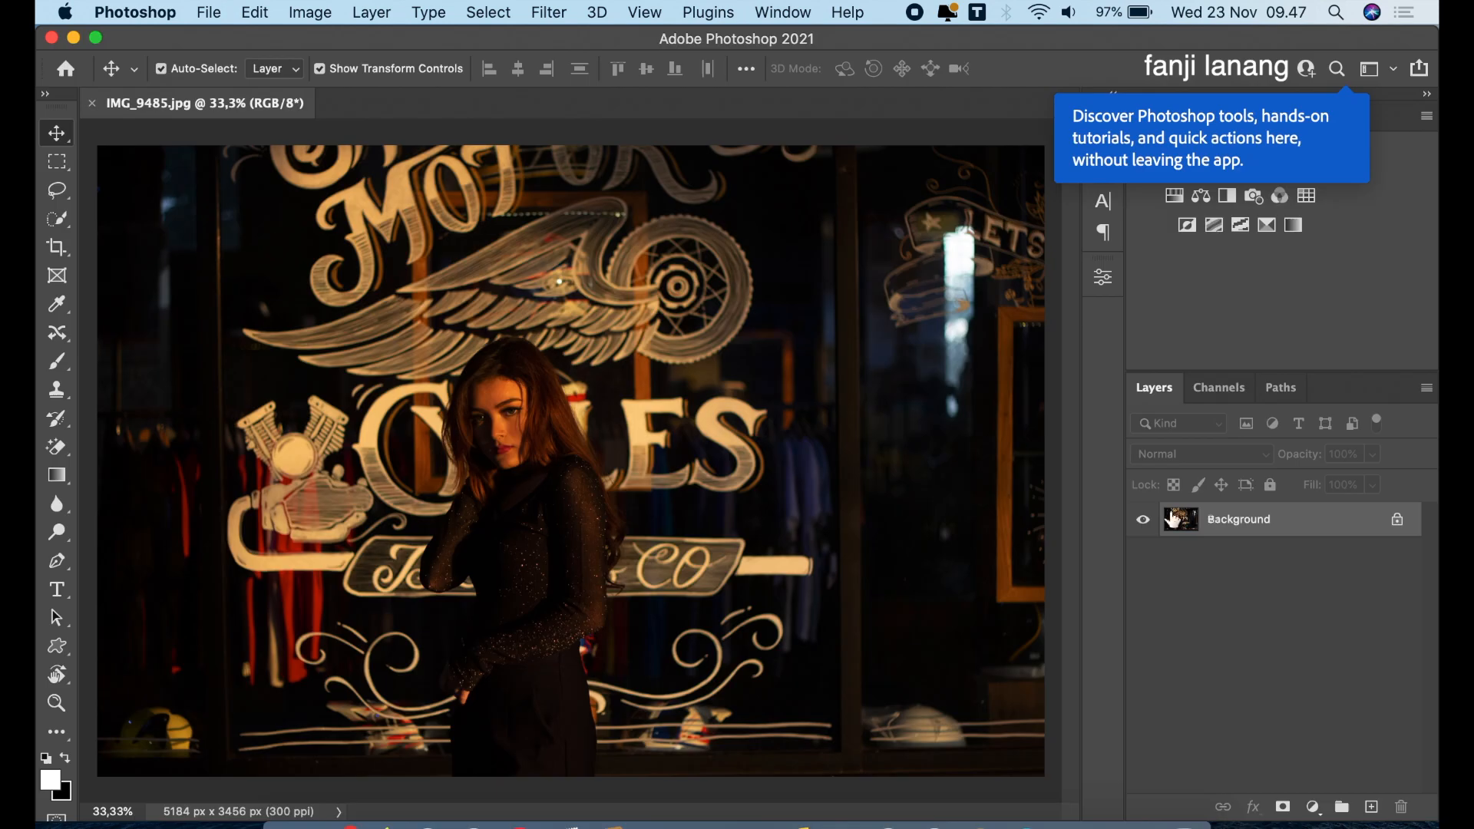
Duplicate the Background layer and open the copy in the Camera Raw filter
{"action": "left_click_drag", "start_coordinate": [1308, 526], "coordinate": [1373, 805]}
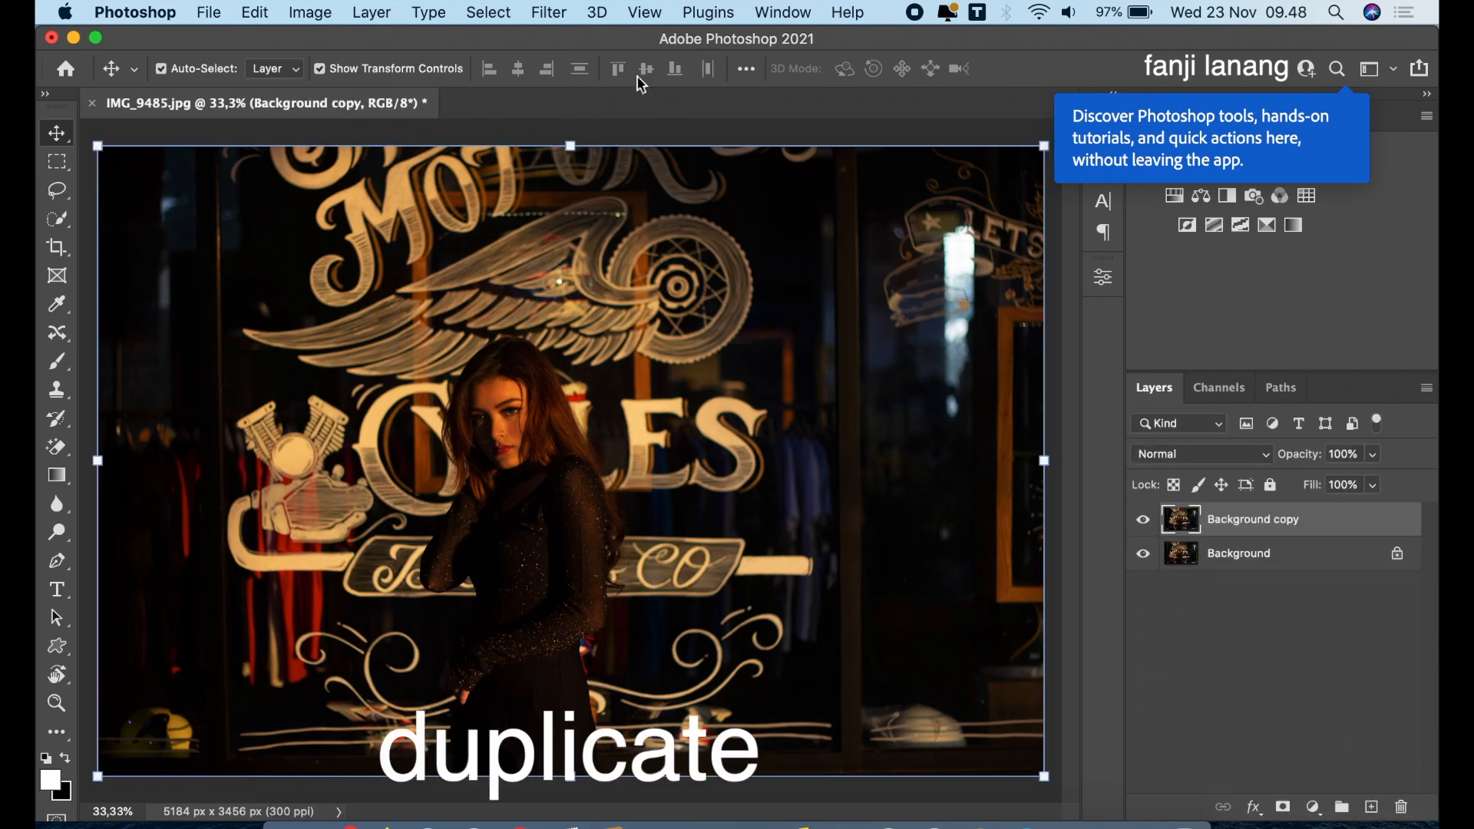
{"action": "left_click", "coordinate": [550, 14]}
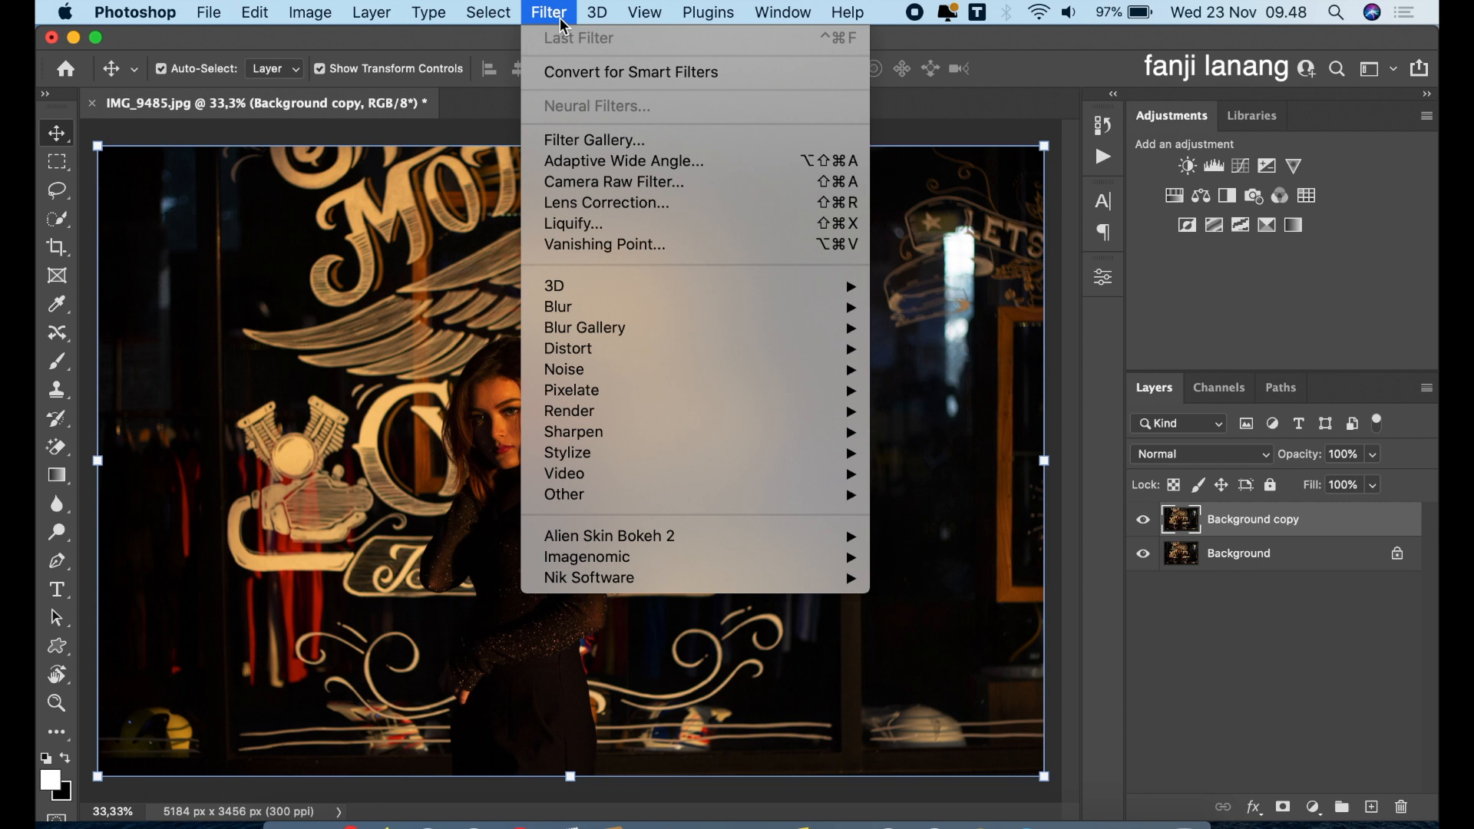
{"action": "left_click", "coordinate": [618, 182]}
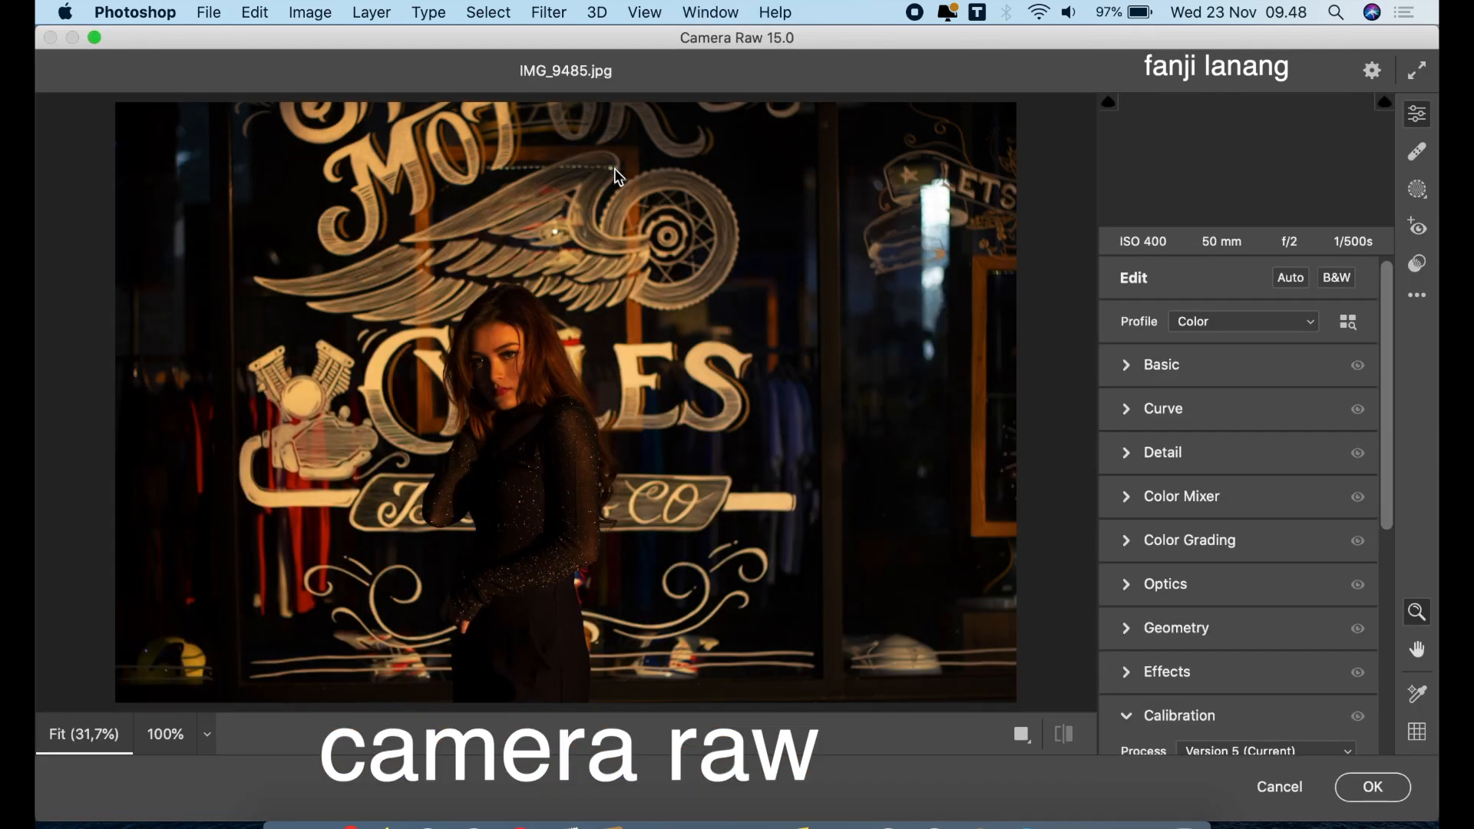
In the Basic adjustments, set Temperature to -25, Contrast to -25, Shadows to +91 and Blacks to +40
{"action": "left_click", "coordinate": [1125, 367]}
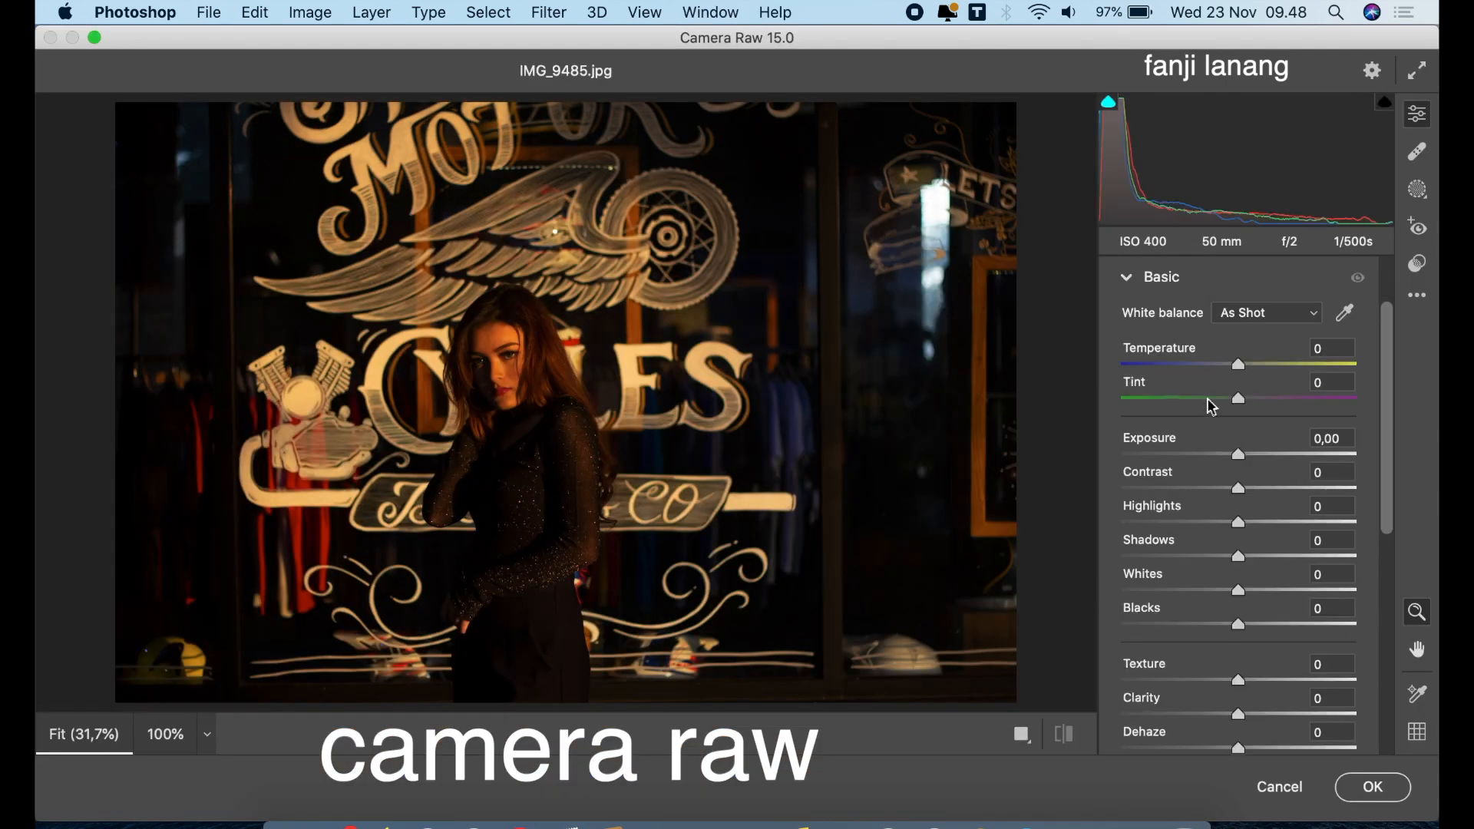
{"action": "left_click_drag", "start_coordinate": [1235, 365], "coordinate": [1214, 387]}
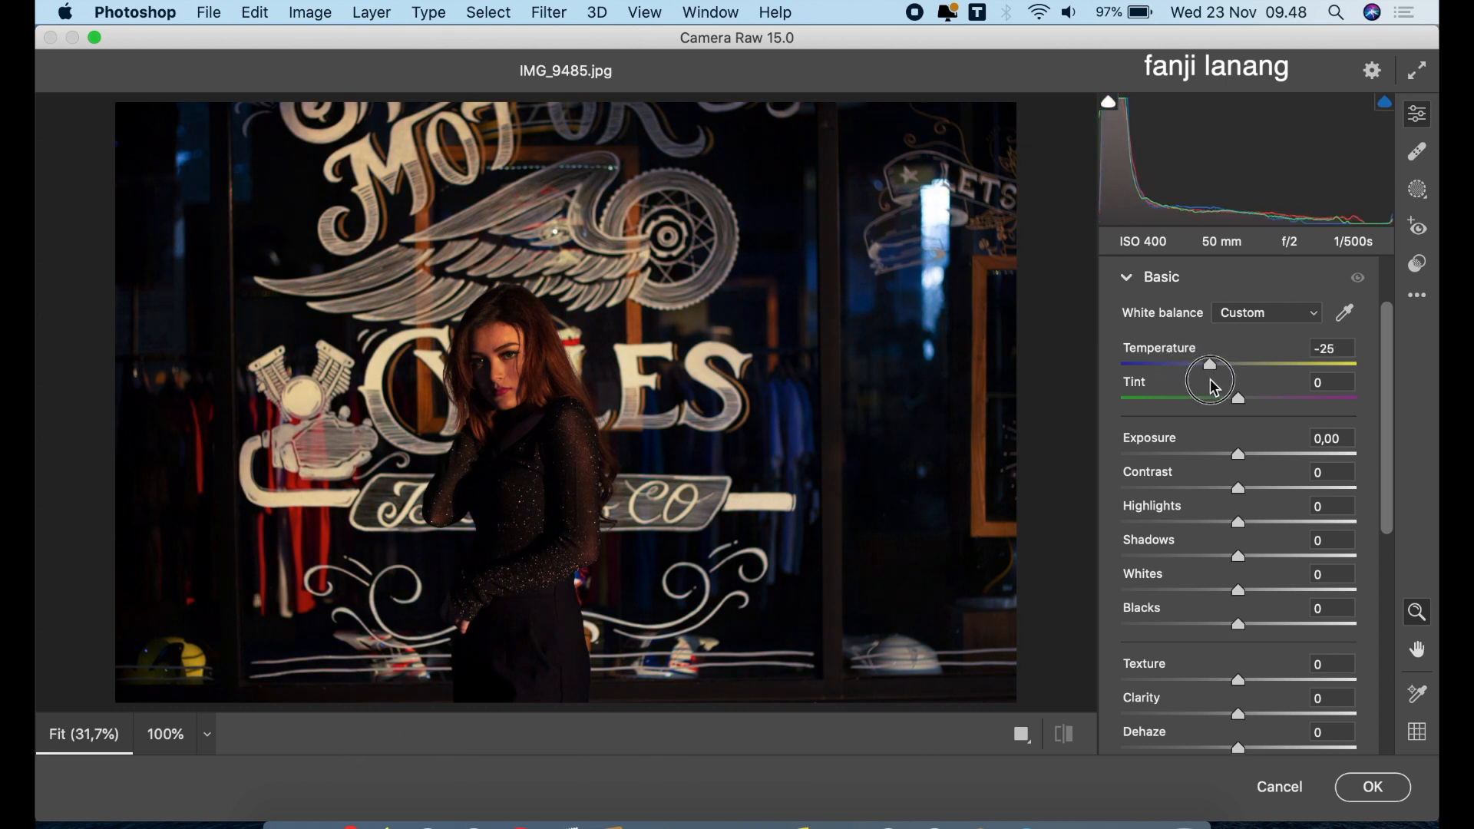
{"action": "left_click_drag", "start_coordinate": [1238, 489], "coordinate": [1343, 560]}
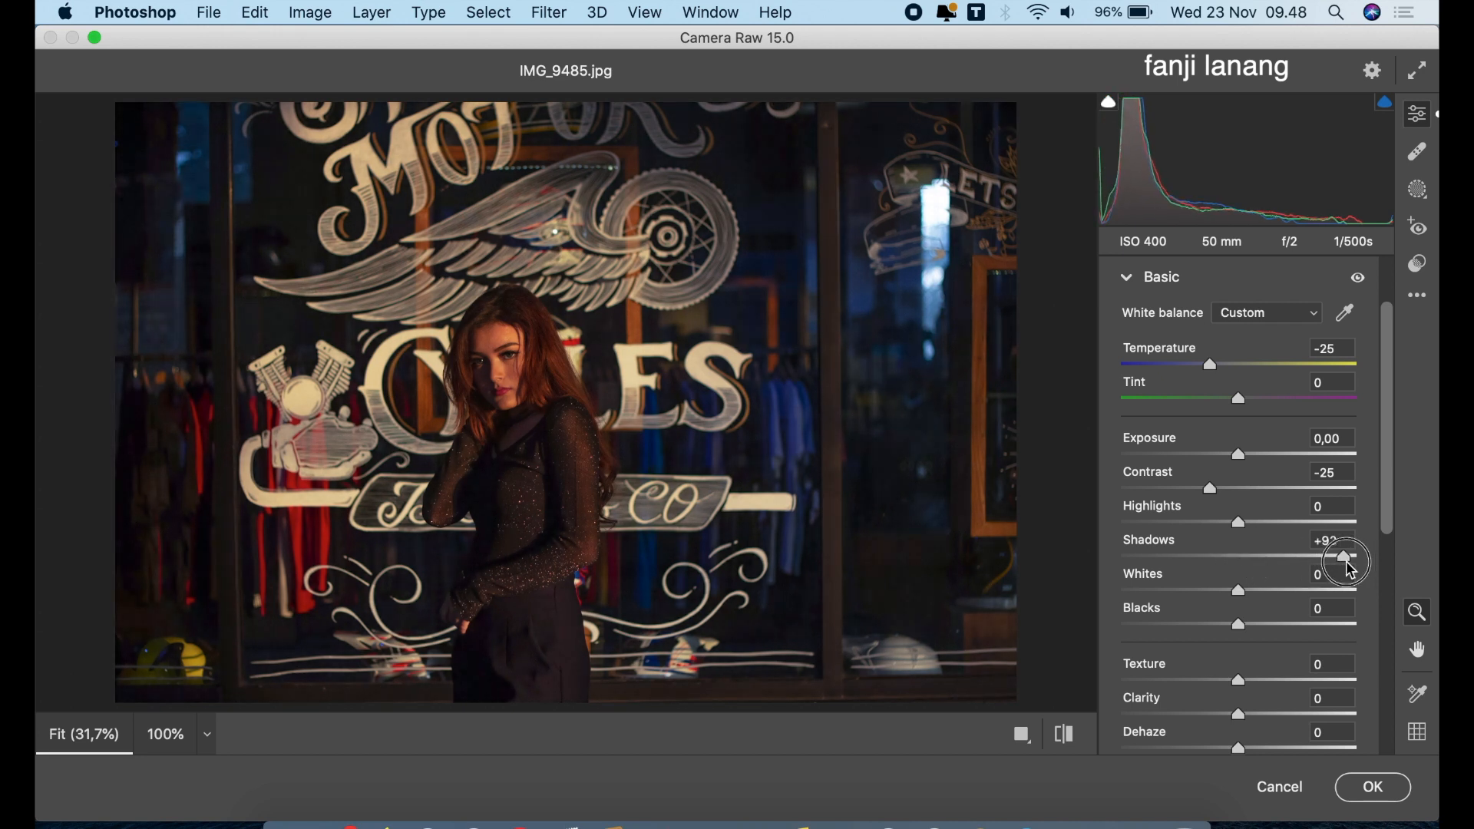
{"action": "left_click_drag", "start_coordinate": [1237, 623], "coordinate": [1286, 631]}
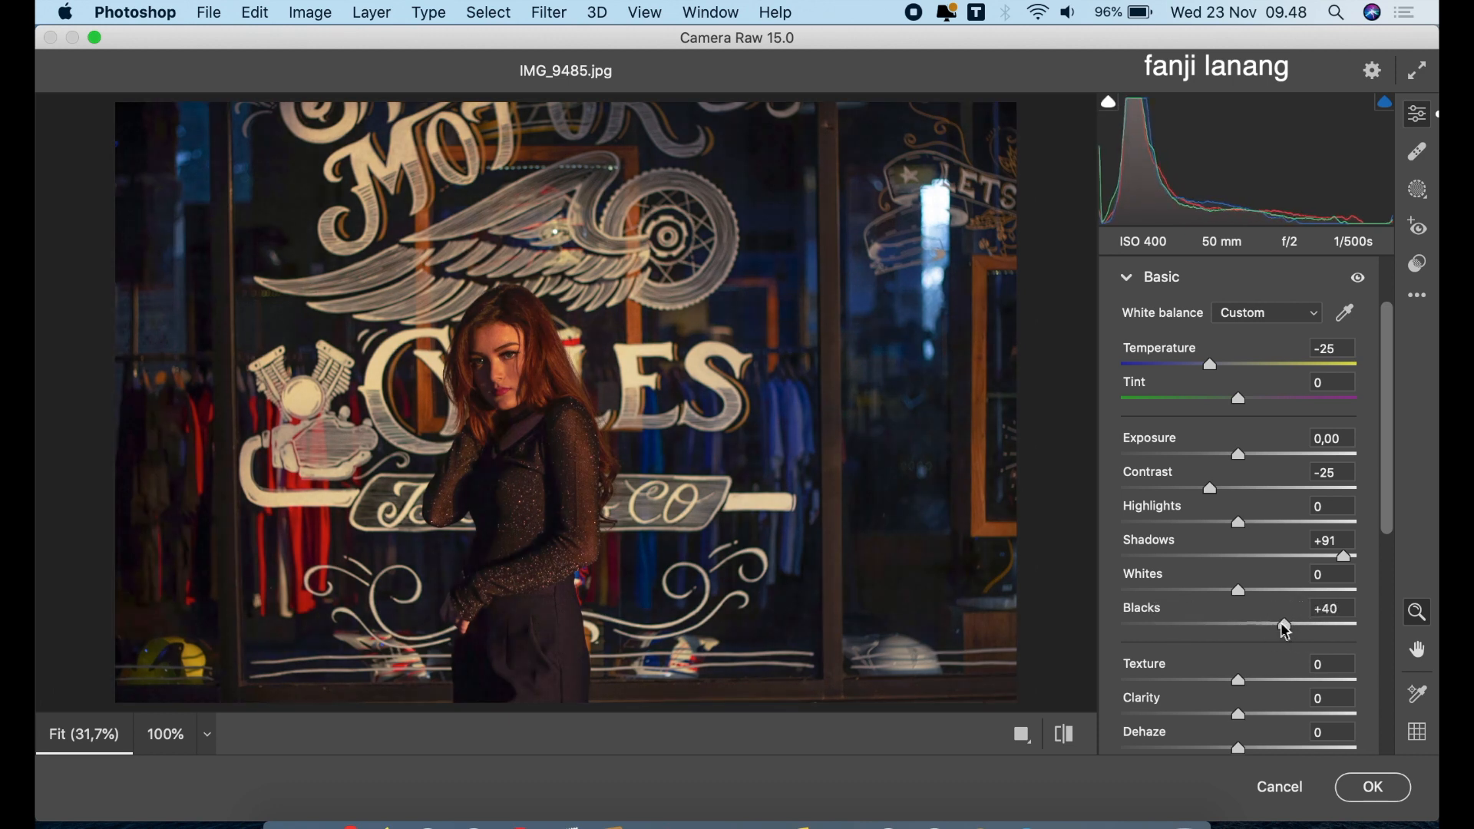
{"action": "left_click", "coordinate": [1128, 278]}
Shape the RGB point curve with a lifted black point, lowered shadows and a midtone point at input 128, output 129
{"action": "left_click", "coordinate": [1125, 415]}
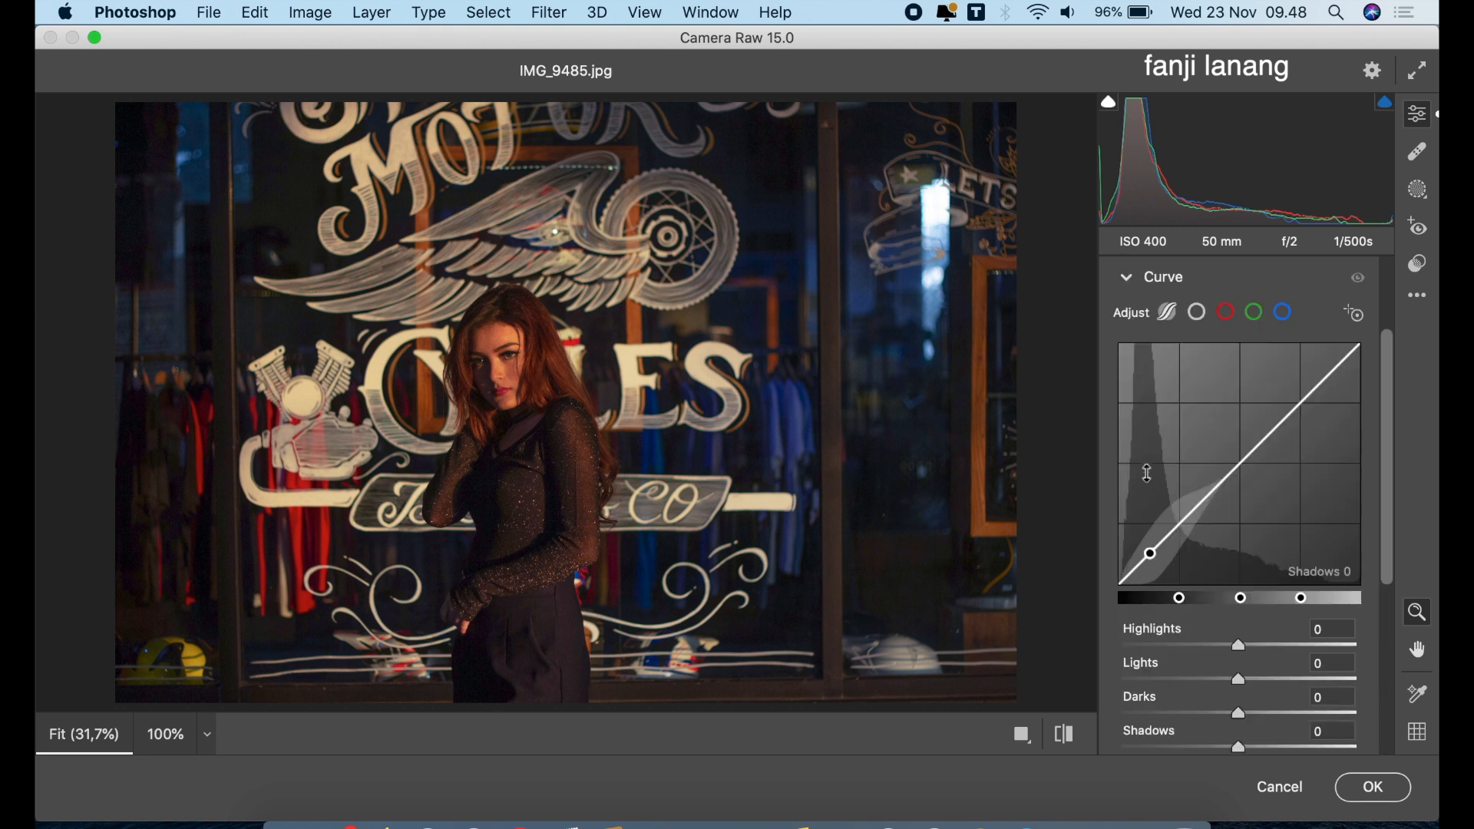
{"action": "left_click", "coordinate": [1198, 313]}
{"action": "left_click_drag", "start_coordinate": [1180, 524], "coordinate": [1180, 534]}
{"action": "left_click_drag", "start_coordinate": [1121, 582], "coordinate": [1120, 571]}
{"action": "left_click_drag", "start_coordinate": [1236, 459], "coordinate": [1240, 462]}
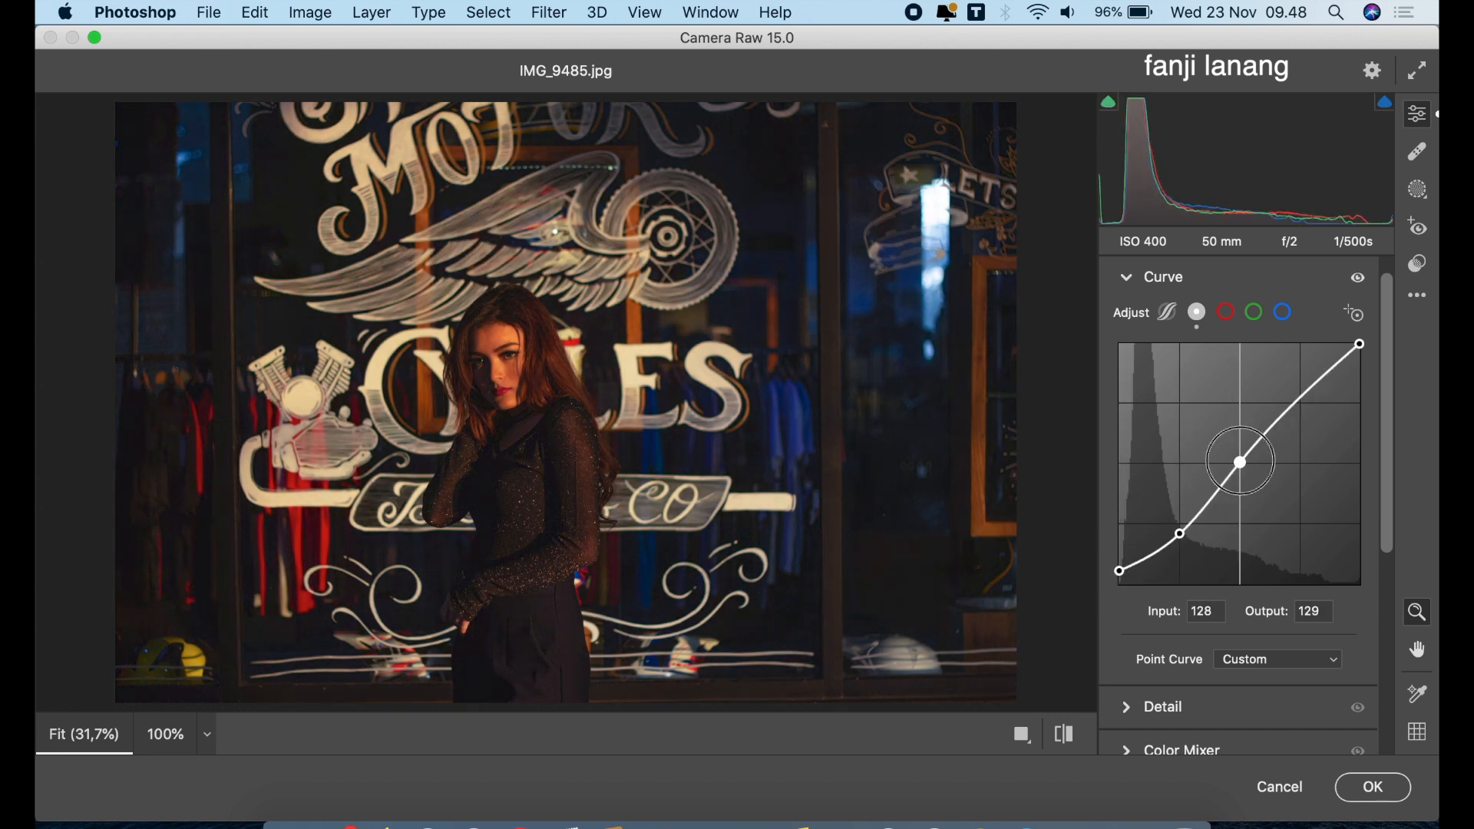
{"action": "left_click", "coordinate": [1282, 311]}
{"action": "mouse_move", "coordinate": [1358, 345]}
{"action": "left_mouse_down"}
{"action": "mouse_move", "coordinate": [1353, 394]}
{"action": "mouse_move", "coordinate": [1331, 343]}
{"action": "mouse_move", "coordinate": [1360, 345]}
{"action": "left_mouse_up"}
{"action": "left_click", "coordinate": [1135, 281]}
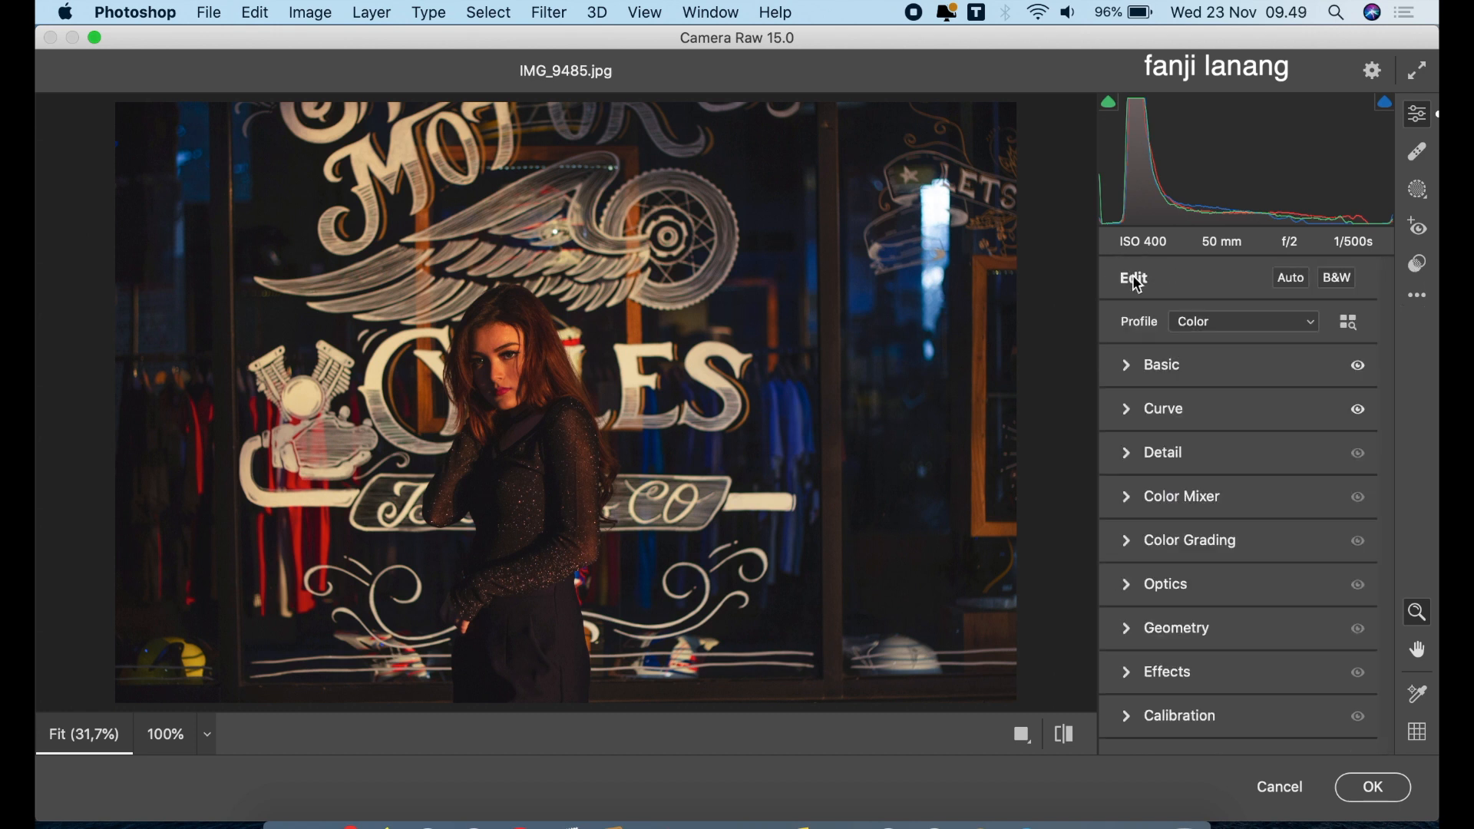
In the Color Mixer, set the hue of Oranges to +10, Yellows to -100, Greens to +40, Aquas to +35 and Blues to -27
{"action": "left_click", "coordinate": [1128, 503]}
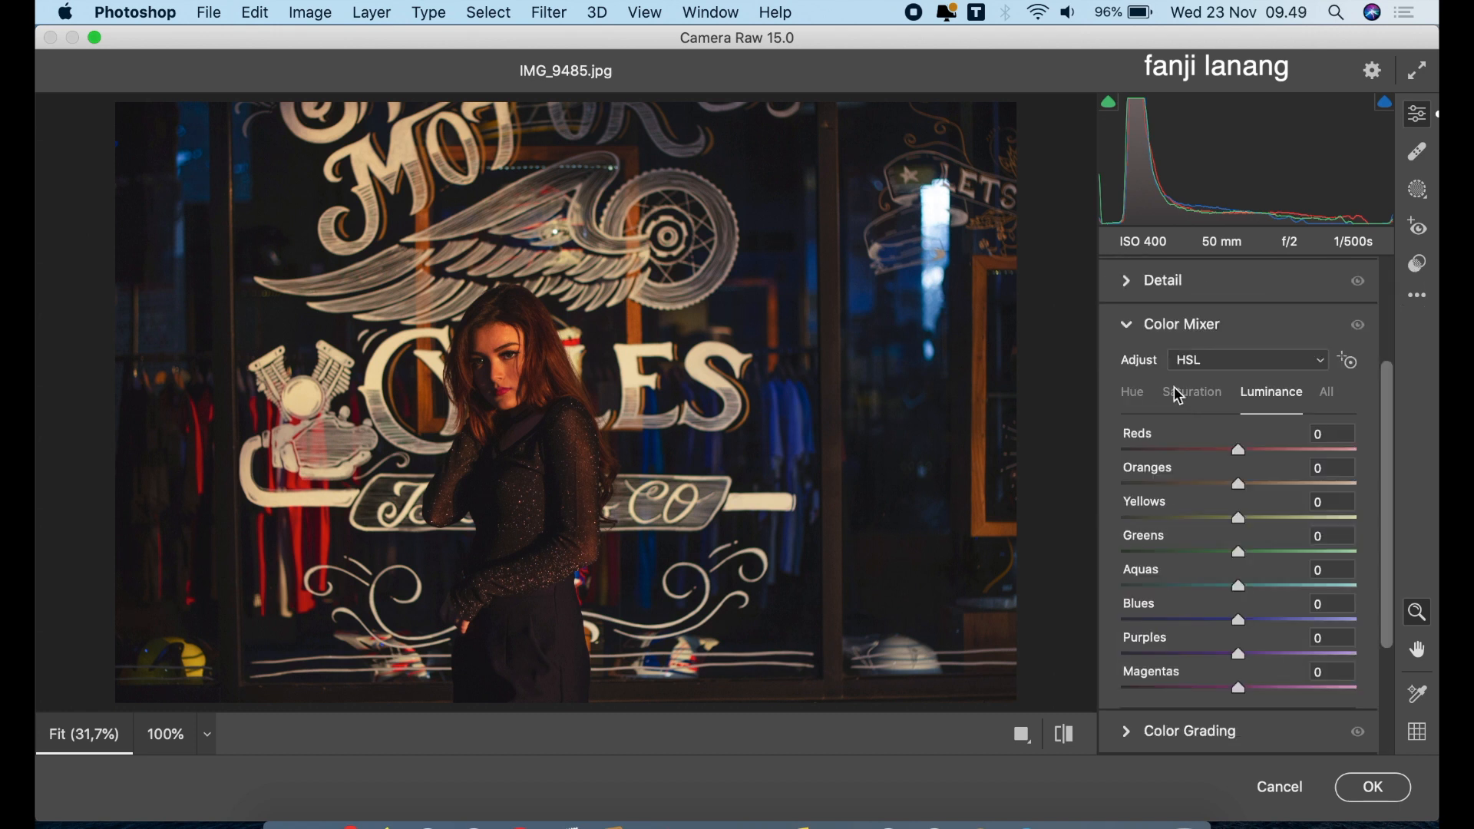
{"action": "left_click", "coordinate": [1132, 393]}
{"action": "left_click", "coordinate": [1251, 483]}
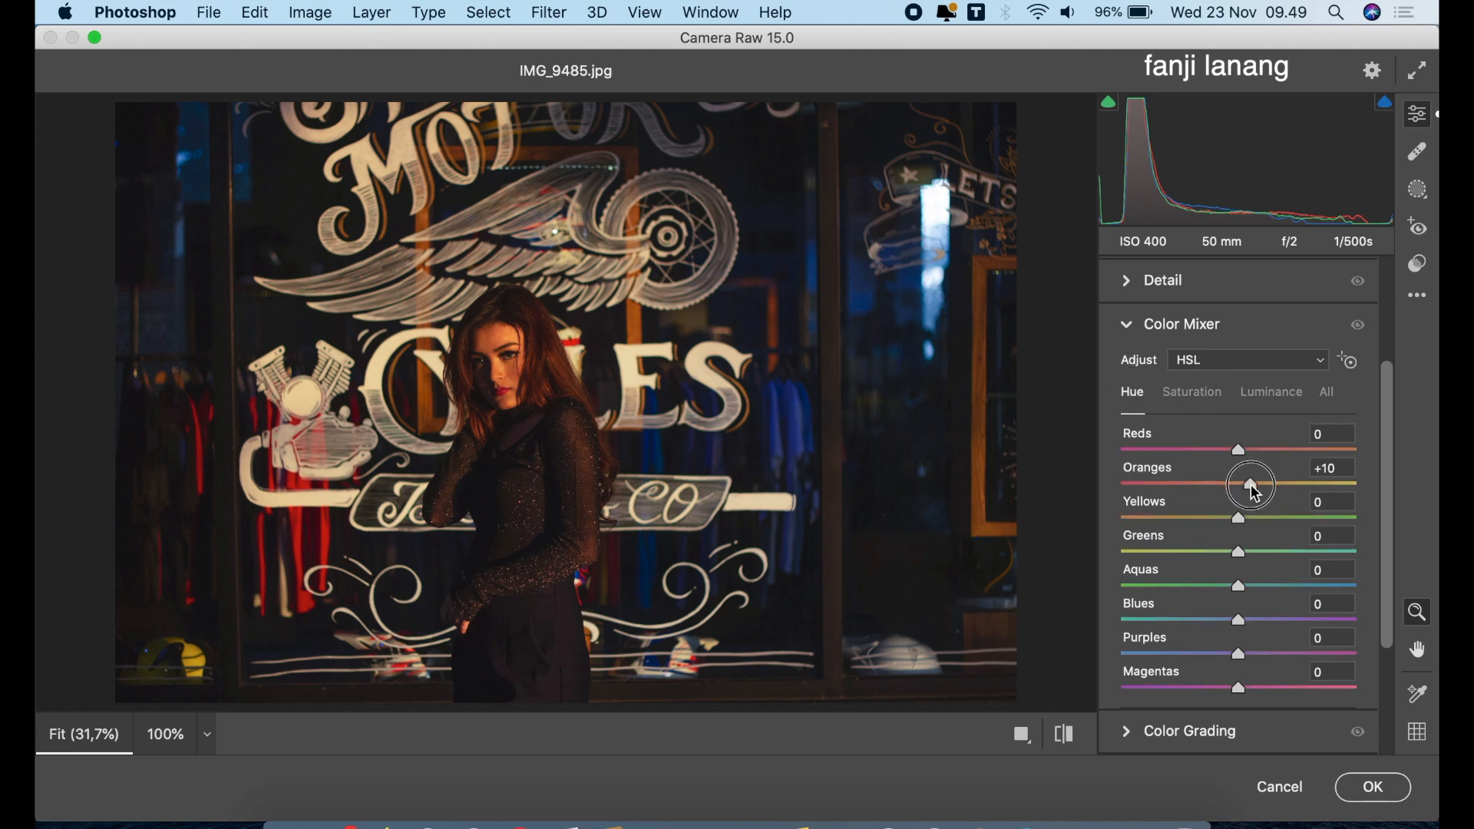
{"action": "left_click", "coordinate": [1240, 519]}
{"action": "left_click_drag", "start_coordinate": [1241, 522], "coordinate": [1114, 550]}
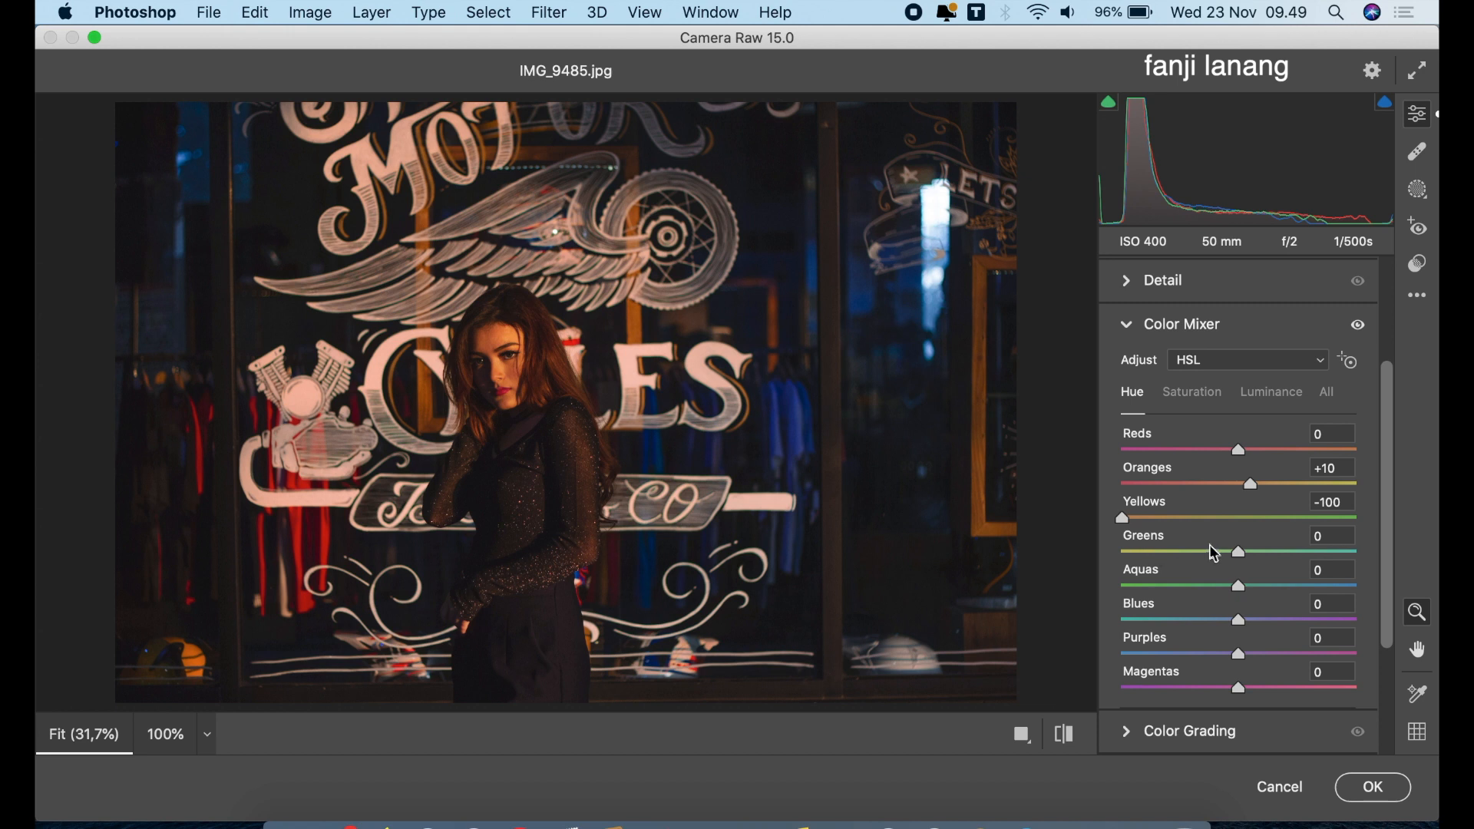
{"action": "left_click_drag", "start_coordinate": [1239, 552], "coordinate": [1280, 587]}
{"action": "left_click_drag", "start_coordinate": [1211, 627], "coordinate": [1207, 617]}
{"action": "left_click_drag", "start_coordinate": [1251, 554], "coordinate": [1287, 596]}
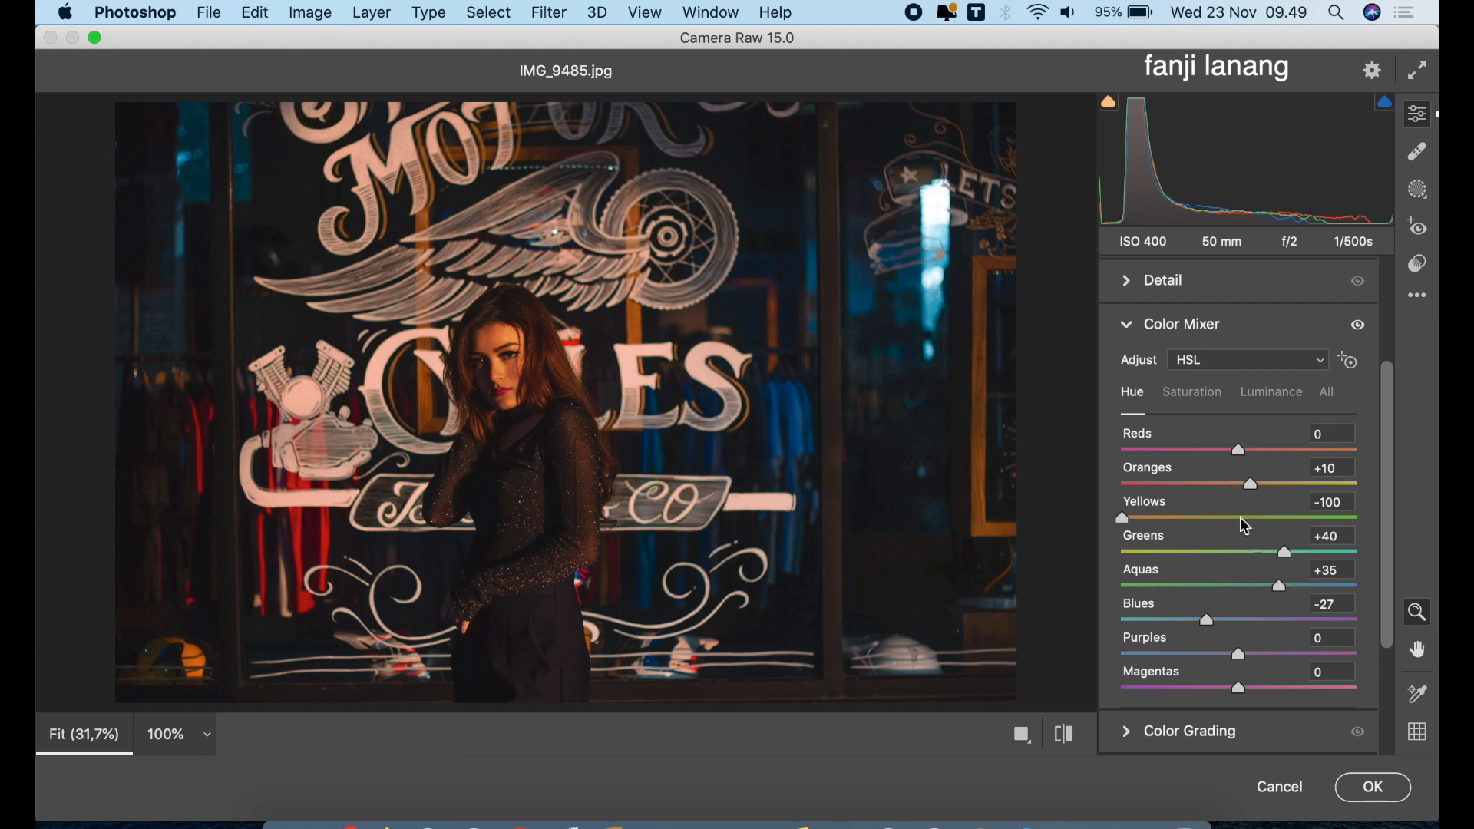
Set the Color Mixer saturation of Oranges to -5, Greens to -33, Aquas to -35 and Blues to about -36
{"action": "left_click", "coordinate": [1205, 393]}
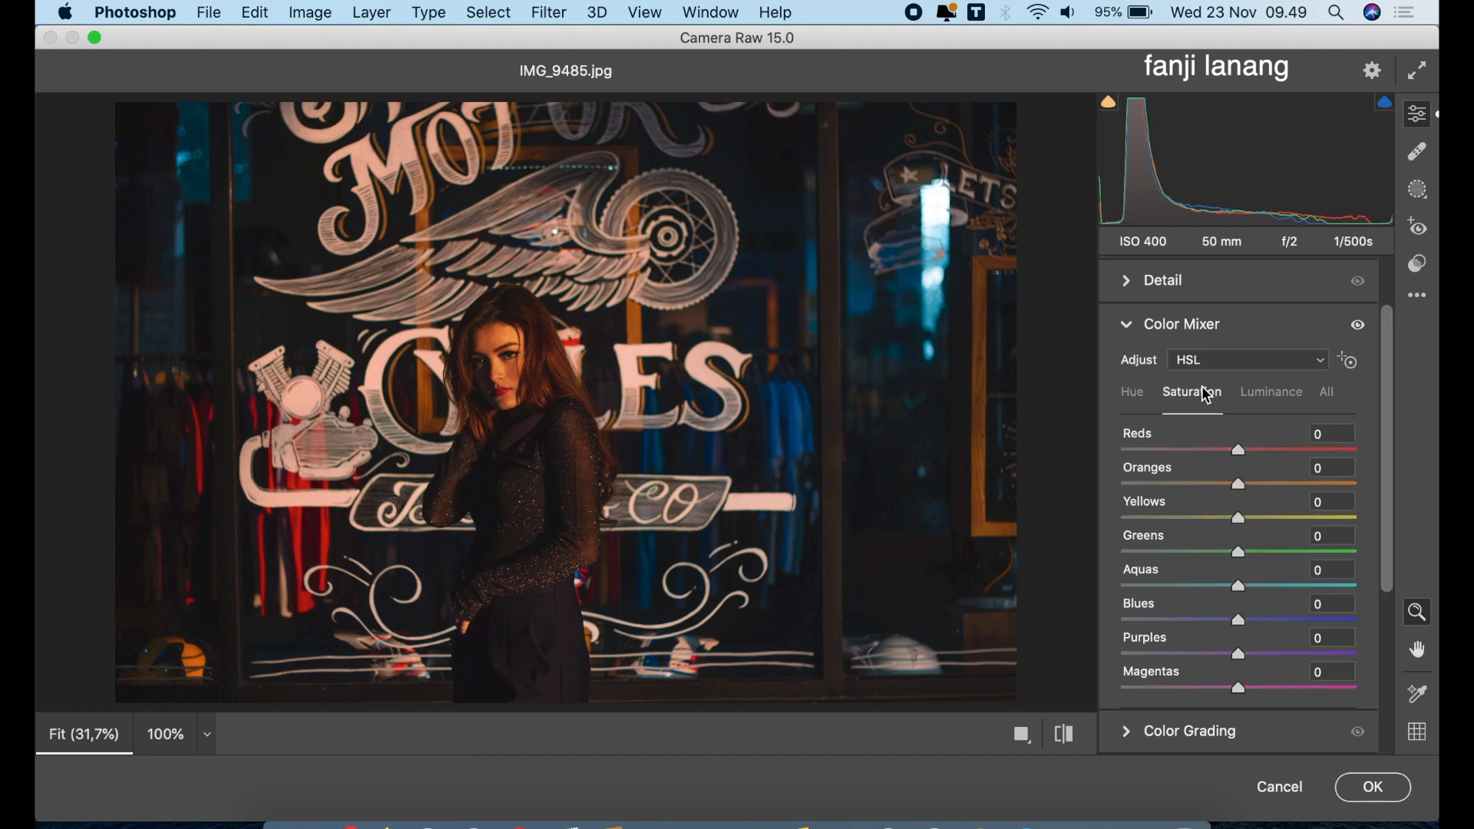
{"action": "left_click", "coordinate": [1229, 487]}
{"action": "left_click_drag", "start_coordinate": [1229, 485], "coordinate": [1235, 492]}
{"action": "left_click_drag", "start_coordinate": [1236, 552], "coordinate": [1202, 596]}
{"action": "left_click", "coordinate": [1200, 588]}
{"action": "left_click", "coordinate": [1201, 619]}
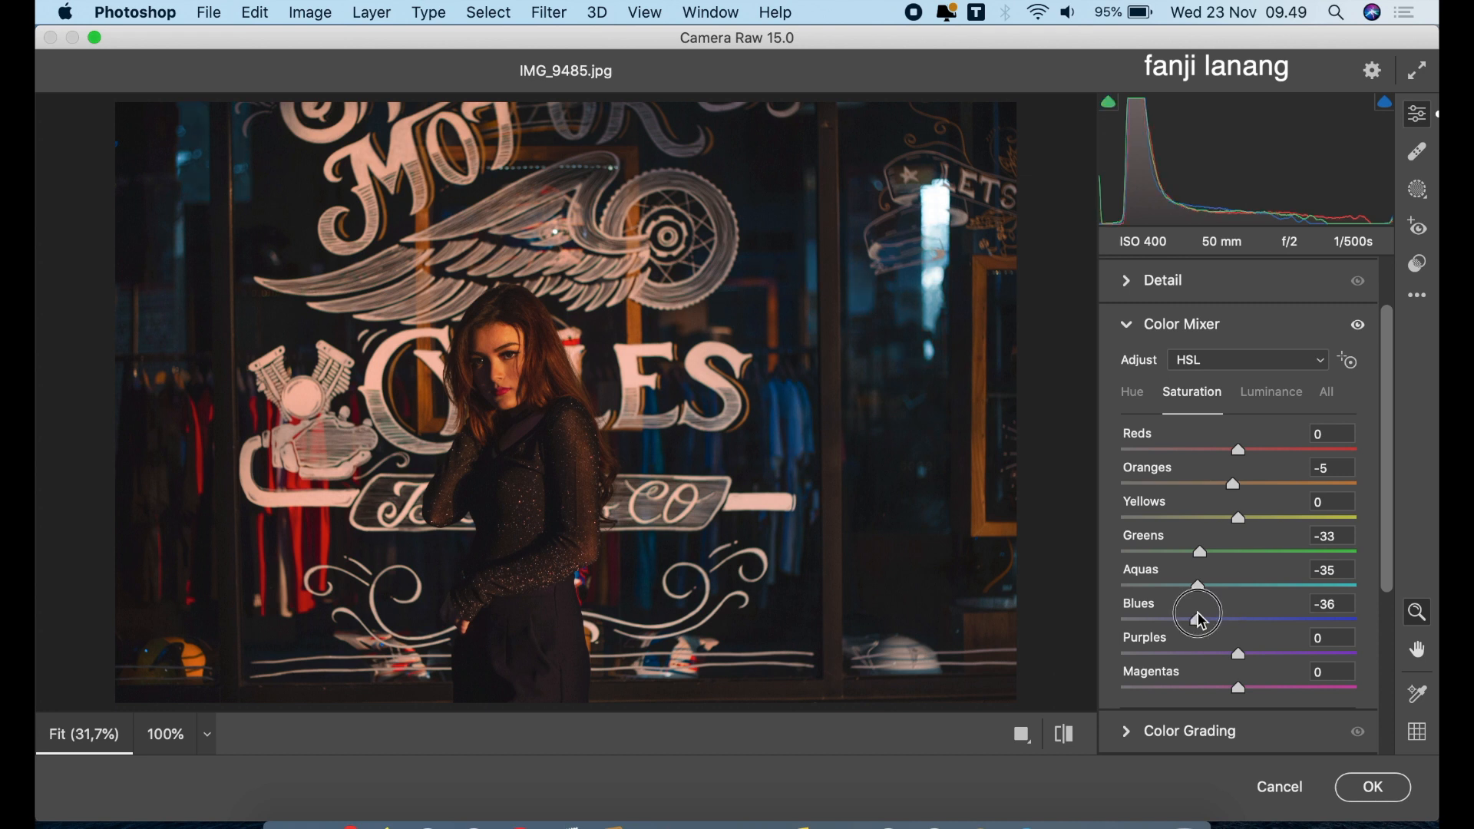
Raise the luminance of Oranges slightly in the Color Mixer
{"action": "left_click", "coordinate": [1261, 393]}
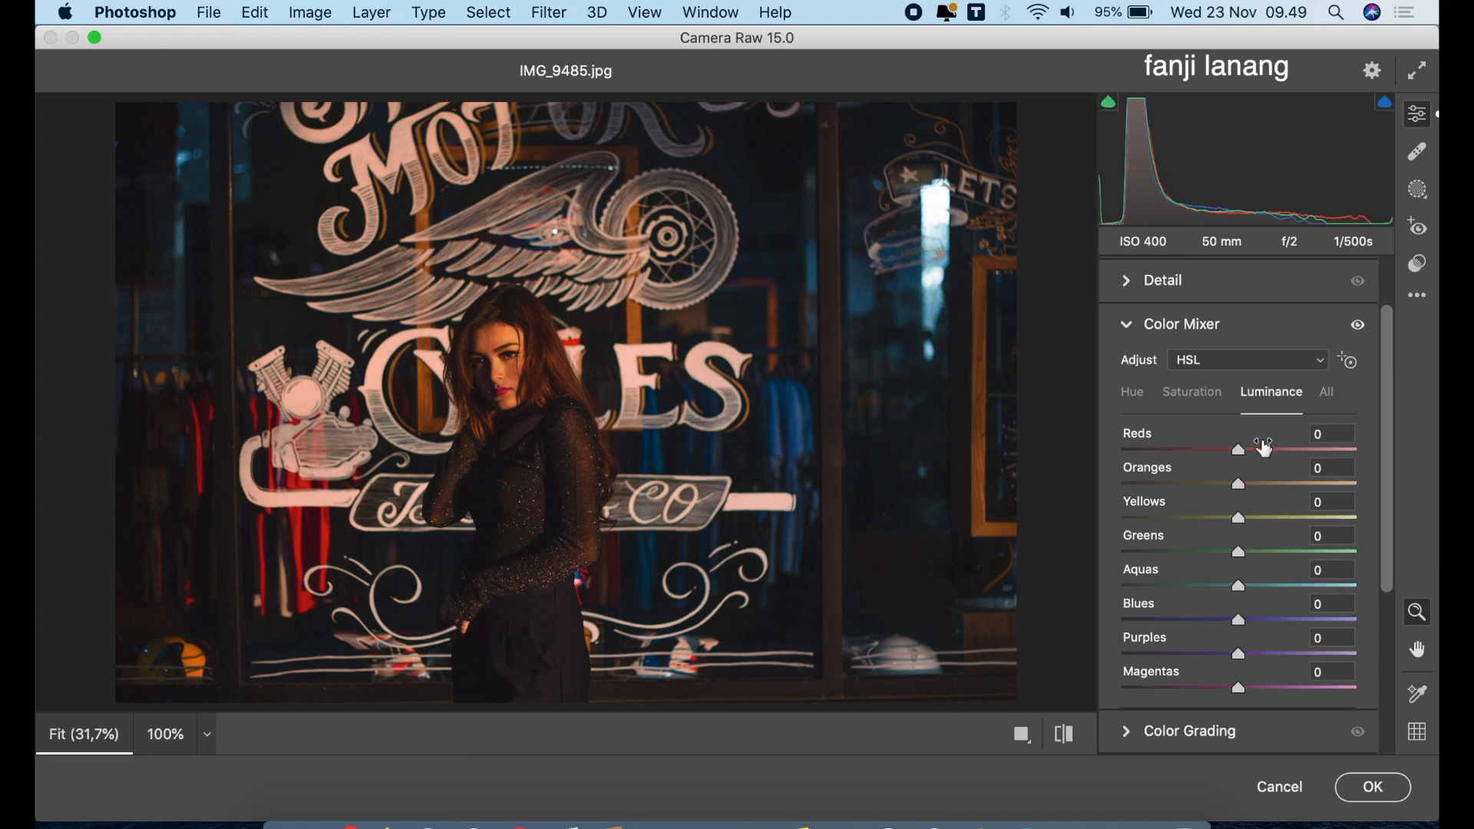
{"action": "left_click", "coordinate": [1263, 484]}
{"action": "left_click_drag", "start_coordinate": [1263, 484], "coordinate": [1263, 487]}
{"action": "left_click", "coordinate": [1134, 330]}
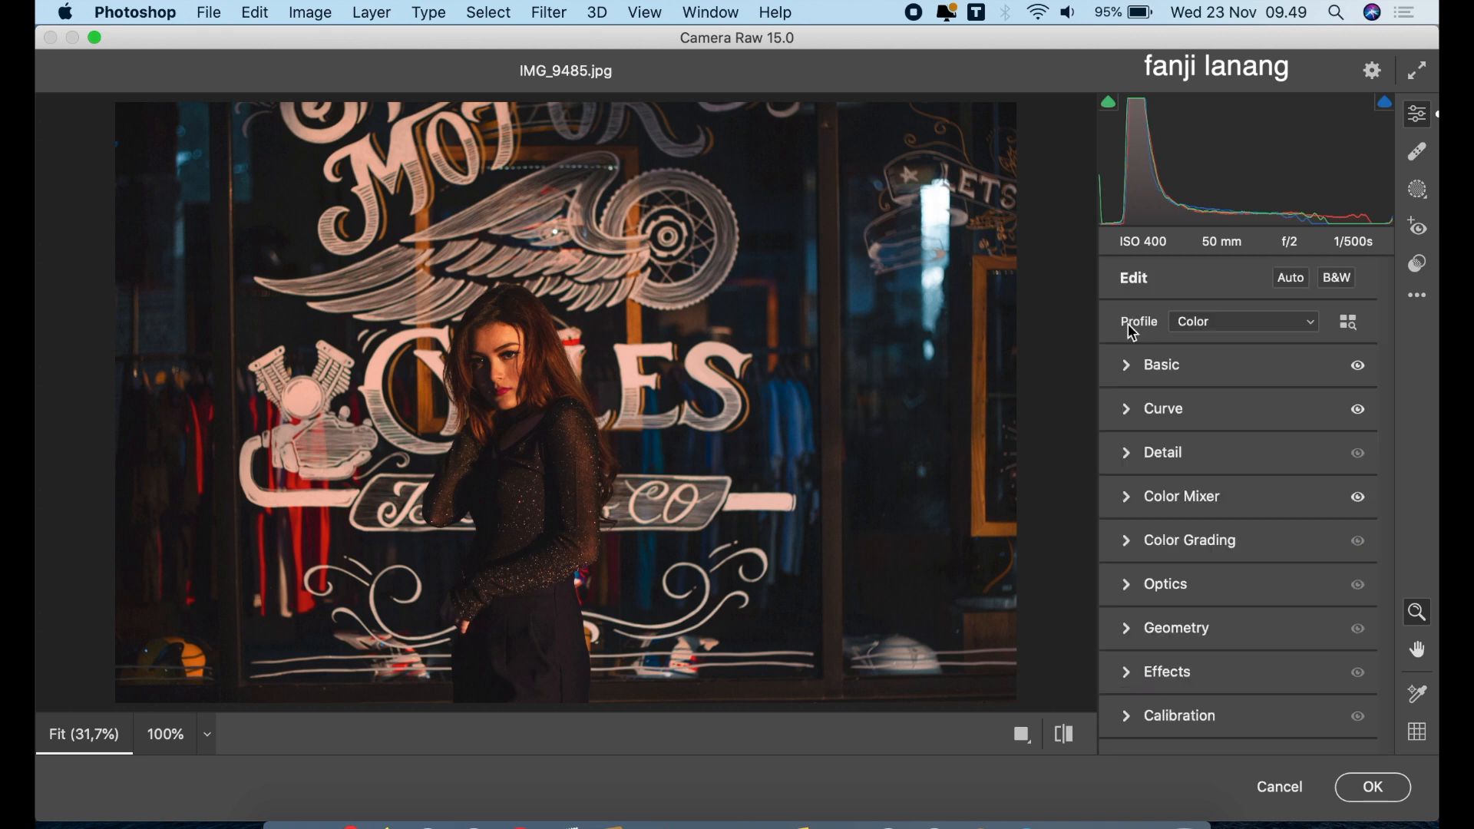
Tint the midtones blue in Color Grading with hue 200 and saturation 15
{"action": "left_click", "coordinate": [1130, 541]}
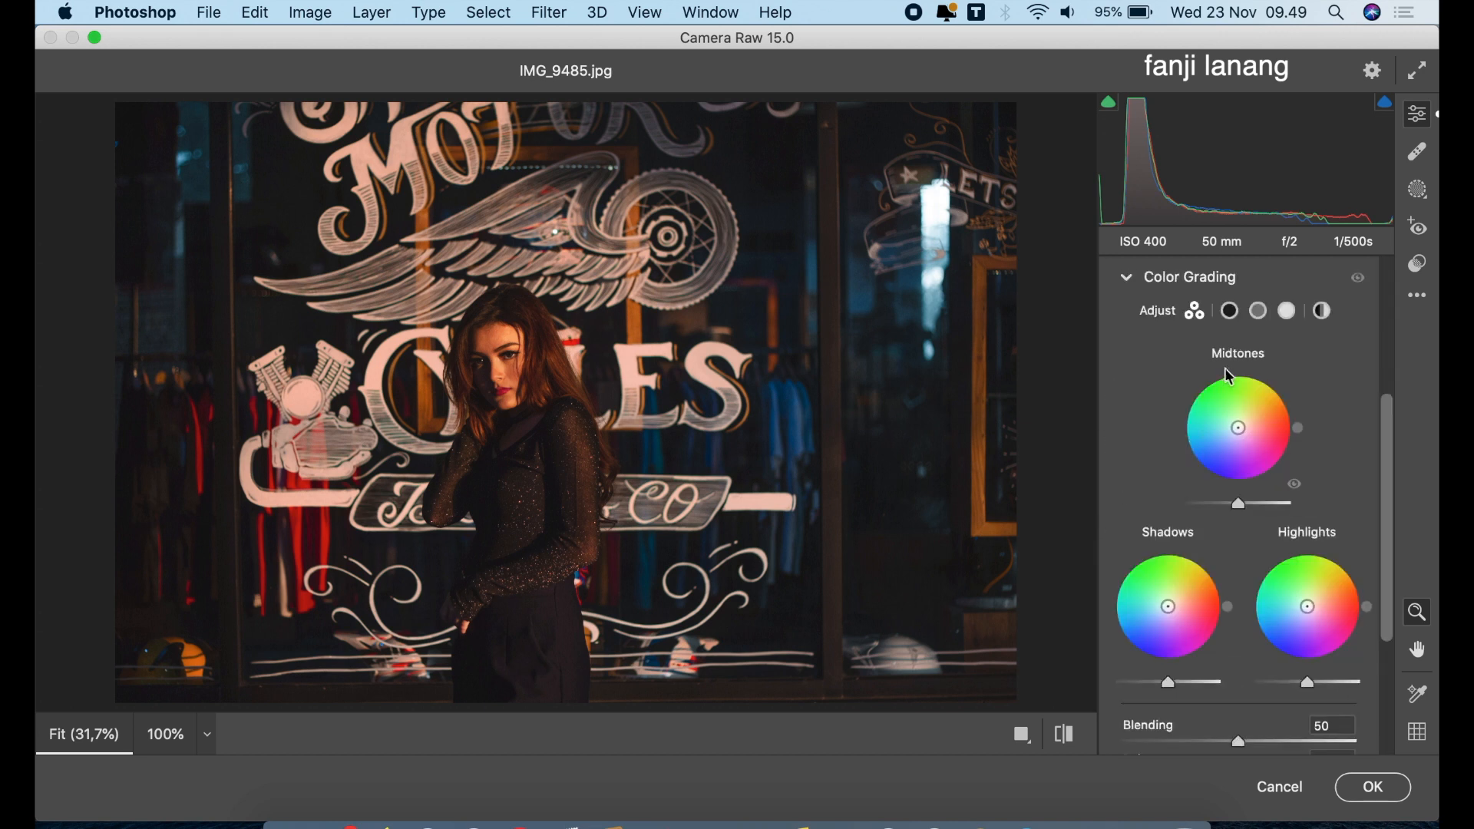
{"action": "left_click", "coordinate": [1257, 310]}
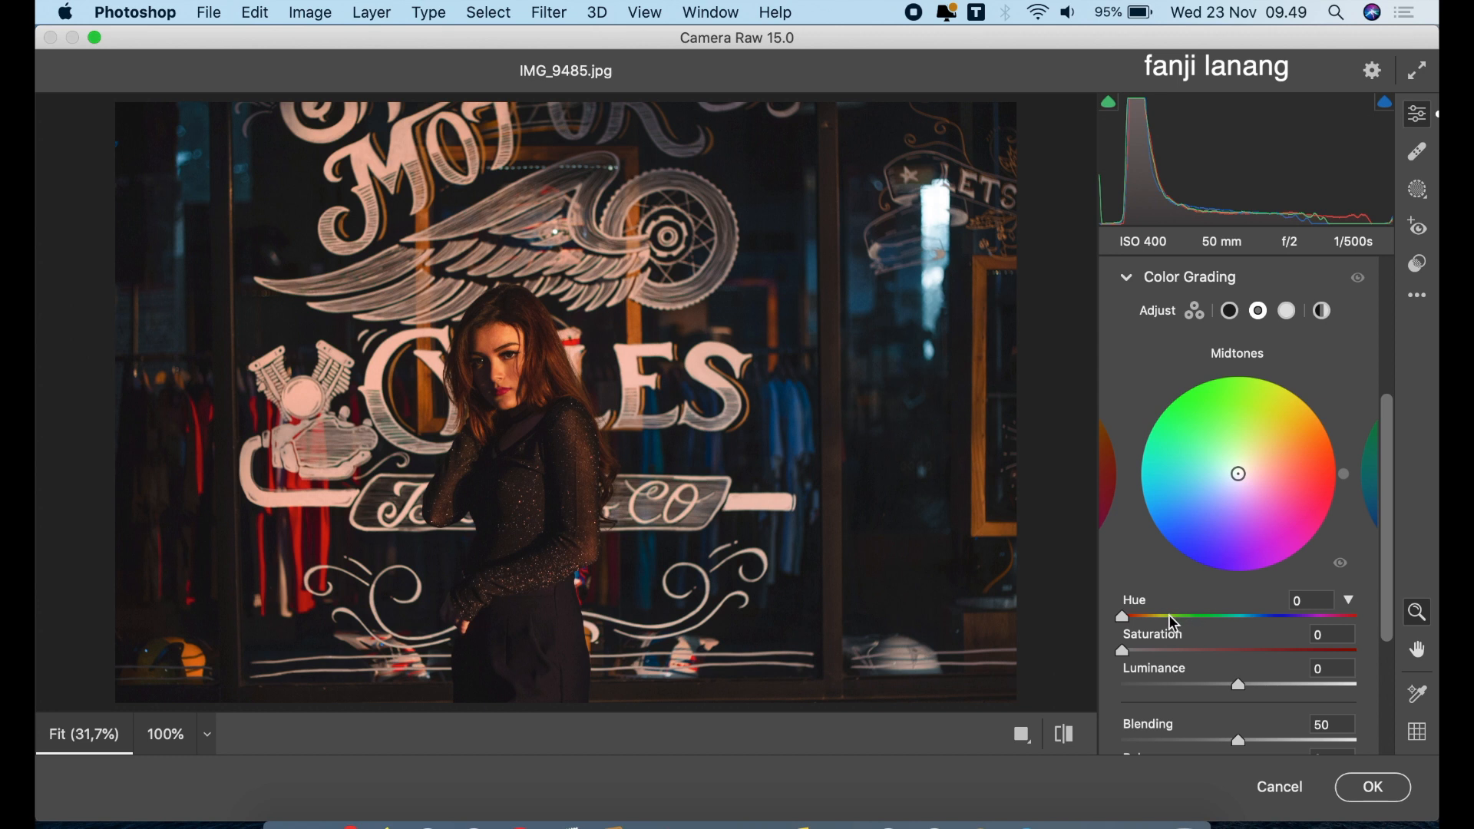
{"action": "left_click_drag", "start_coordinate": [1169, 616], "coordinate": [1248, 649]}
{"action": "left_click", "coordinate": [1160, 651]}
{"action": "left_click_drag", "start_coordinate": [1159, 651], "coordinate": [1159, 651]}
{"action": "left_click", "coordinate": [1125, 277]}
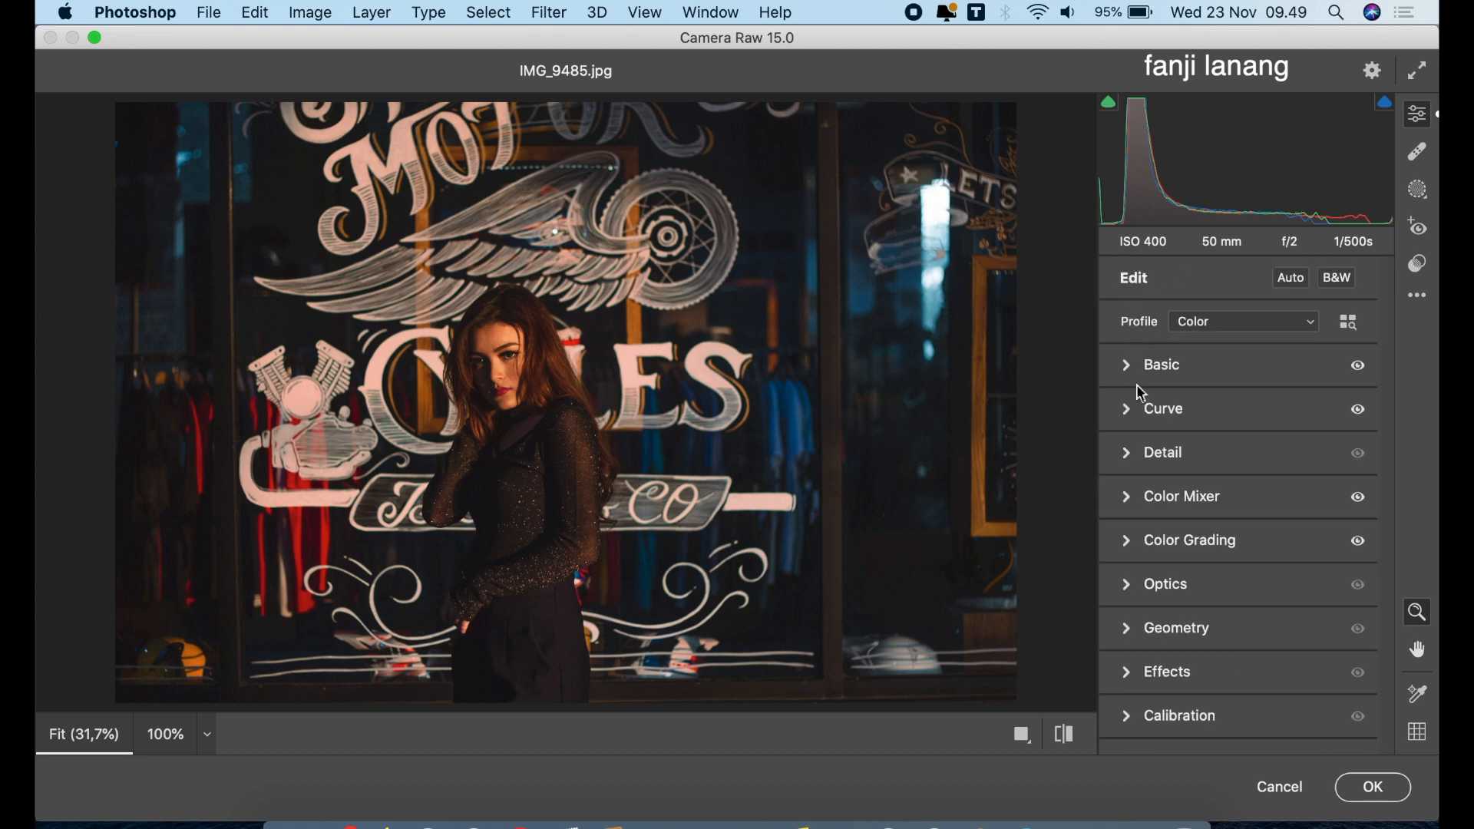
Darken the photo's edges in Optics with a Vignette of -40 and a Midpoint of 0
{"action": "left_click", "coordinate": [1127, 585]}
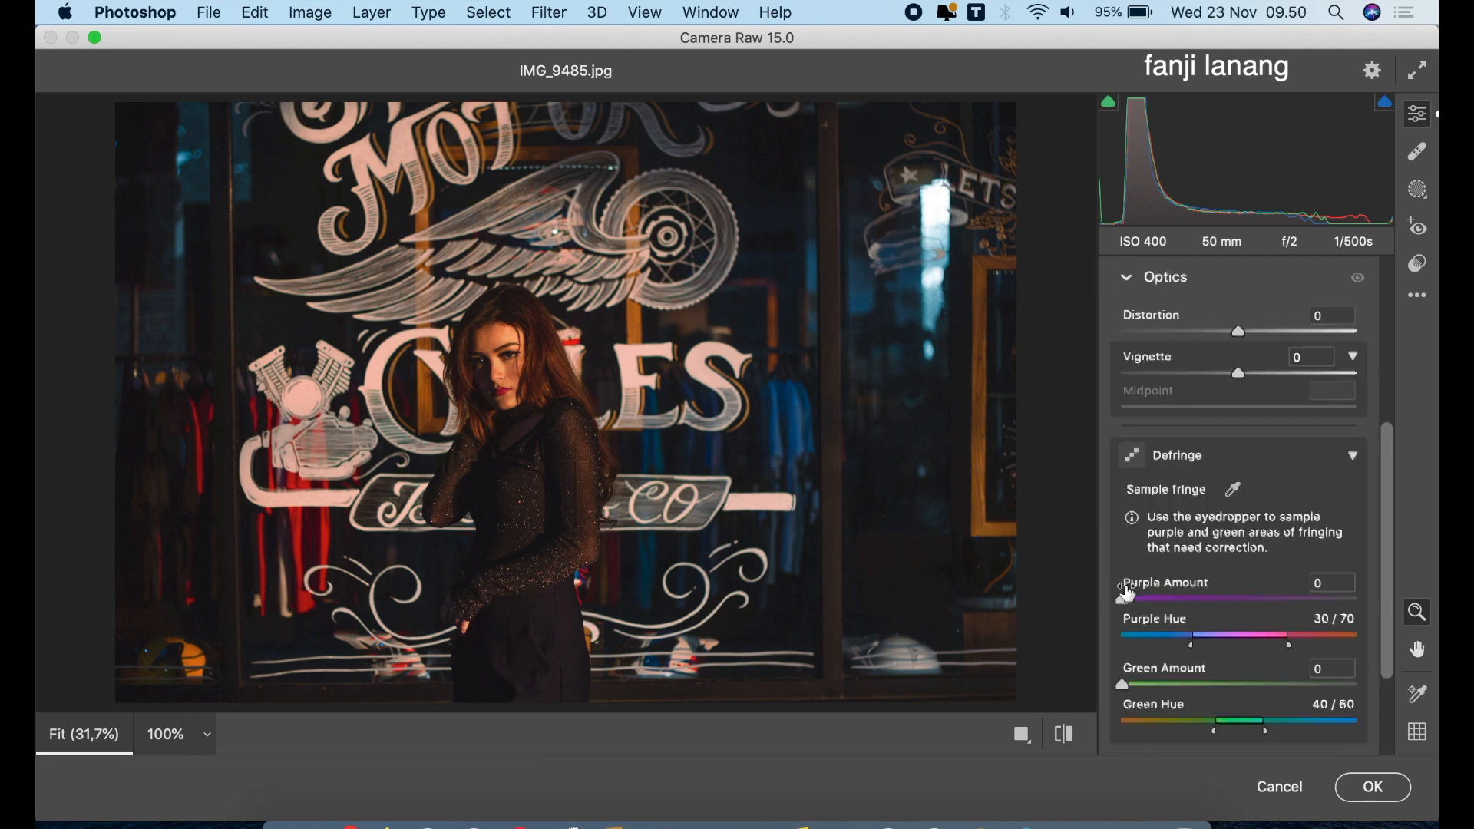
{"action": "left_click", "coordinate": [1192, 374]}
{"action": "left_click_drag", "start_coordinate": [1188, 407], "coordinate": [1082, 403]}
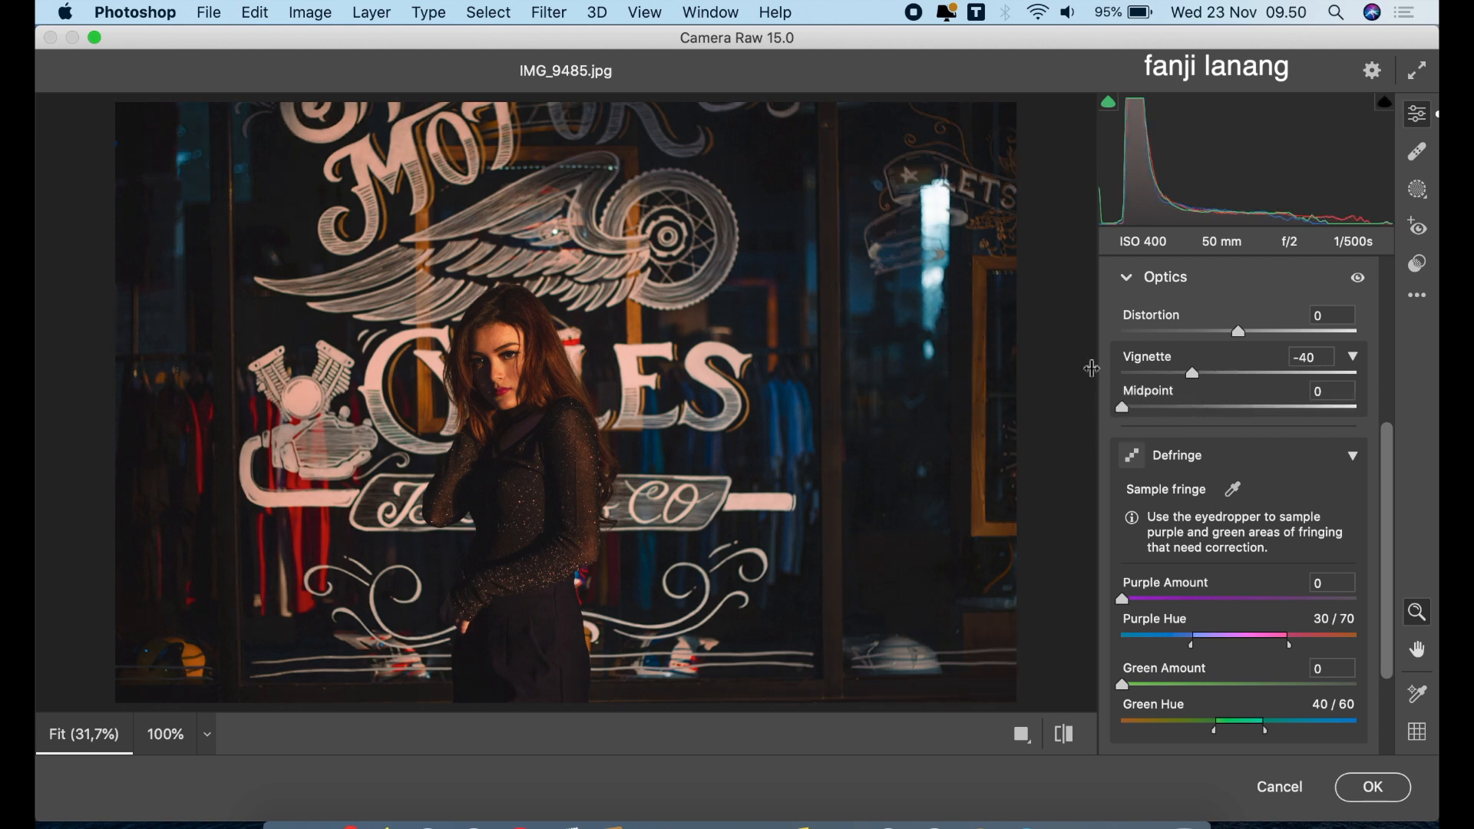
{"action": "left_click", "coordinate": [1129, 278]}
In Calibration, set Red Primary hue to +40 and saturation to -35, Green Primary hue to +50 and Blue Primary hue to -31
{"action": "left_click", "coordinate": [1129, 716]}
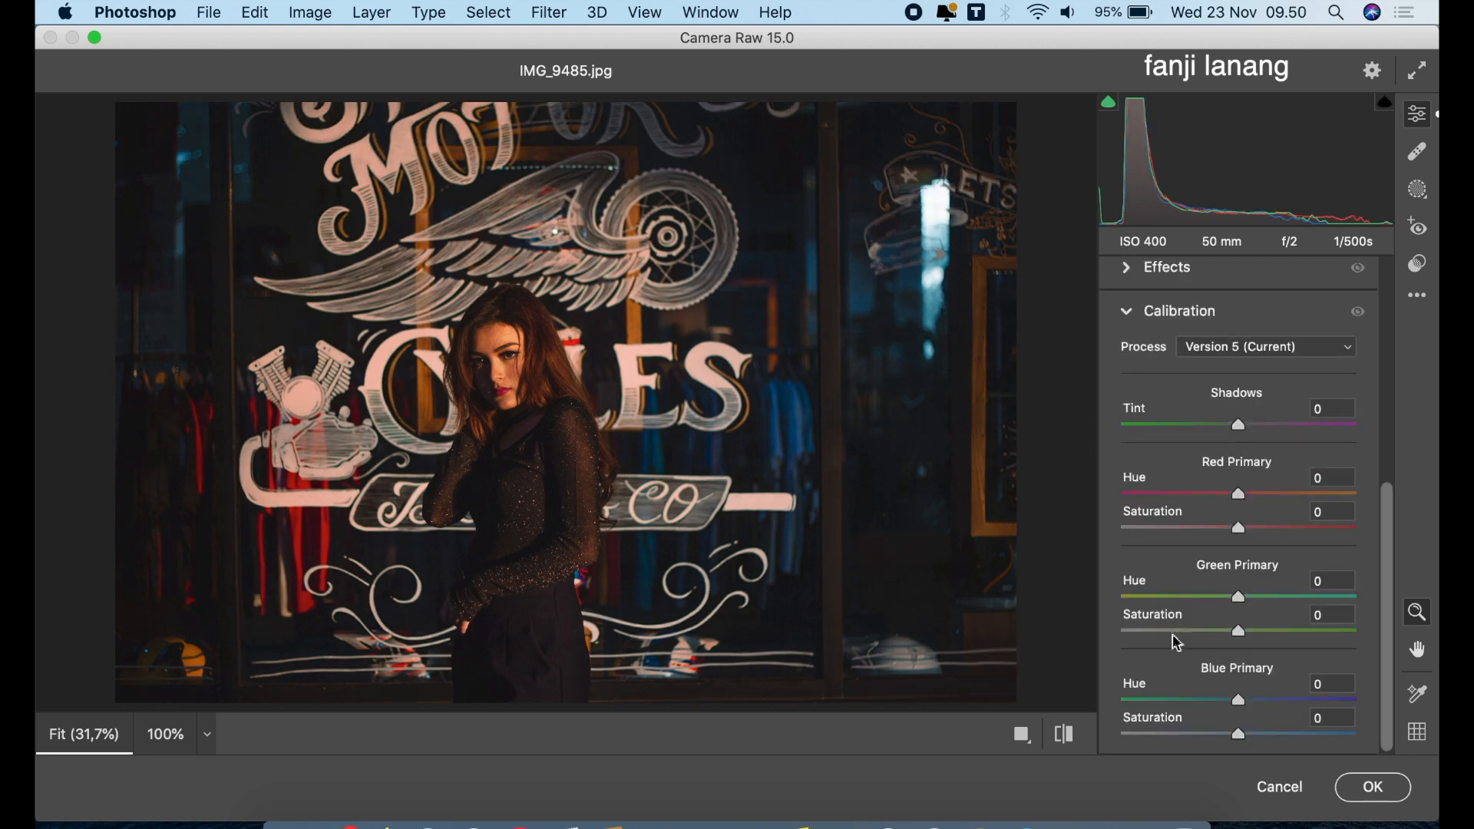
{"action": "left_click_drag", "start_coordinate": [1270, 499], "coordinate": [1386, 550]}
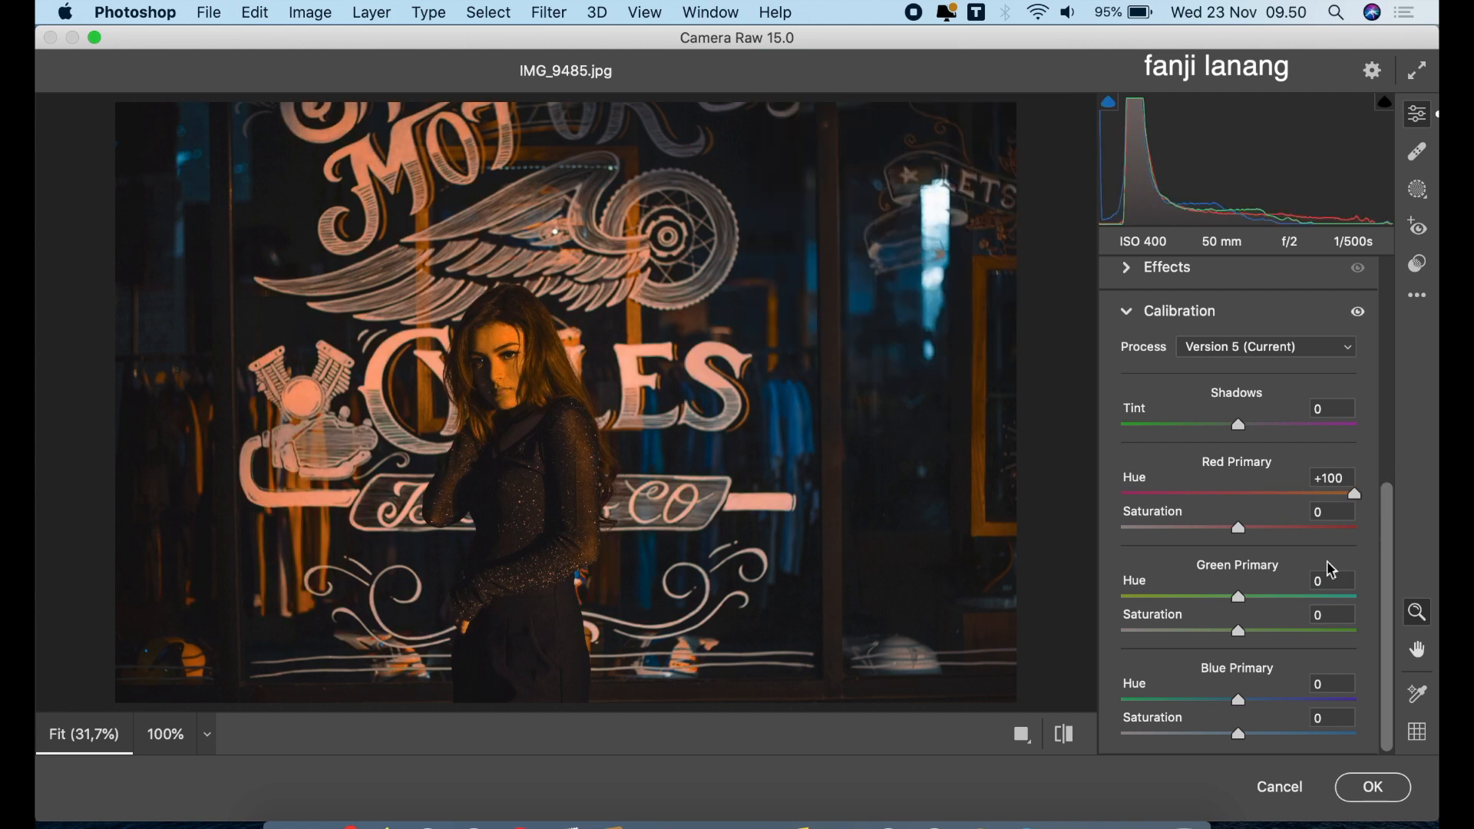
{"action": "left_click_drag", "start_coordinate": [1314, 603], "coordinate": [1411, 607]}
{"action": "left_click_drag", "start_coordinate": [1236, 698], "coordinate": [1168, 707]}
{"action": "left_click", "coordinate": [1303, 595]}
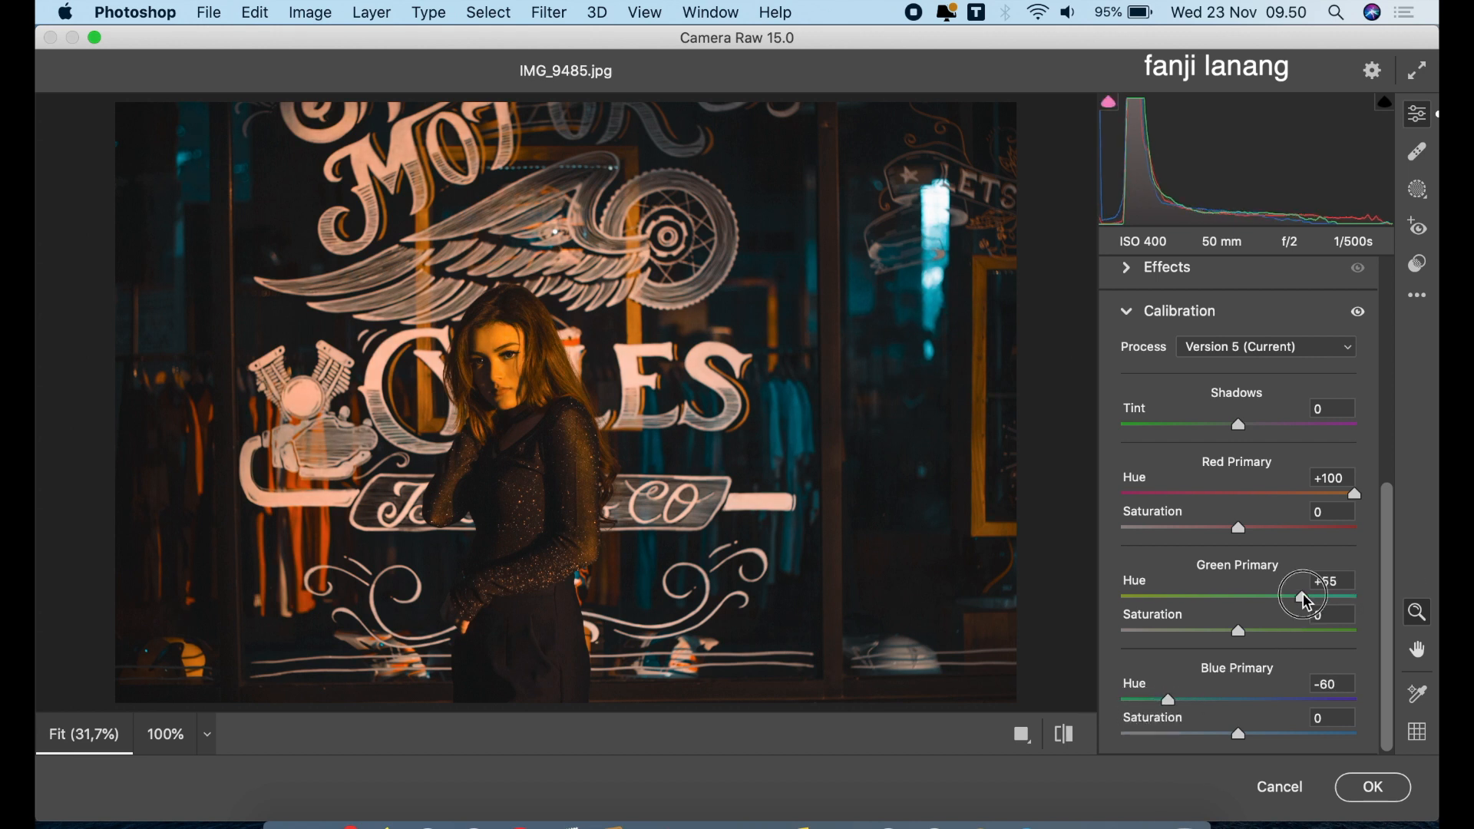
{"action": "left_click_drag", "start_coordinate": [1280, 495], "coordinate": [1316, 503]}
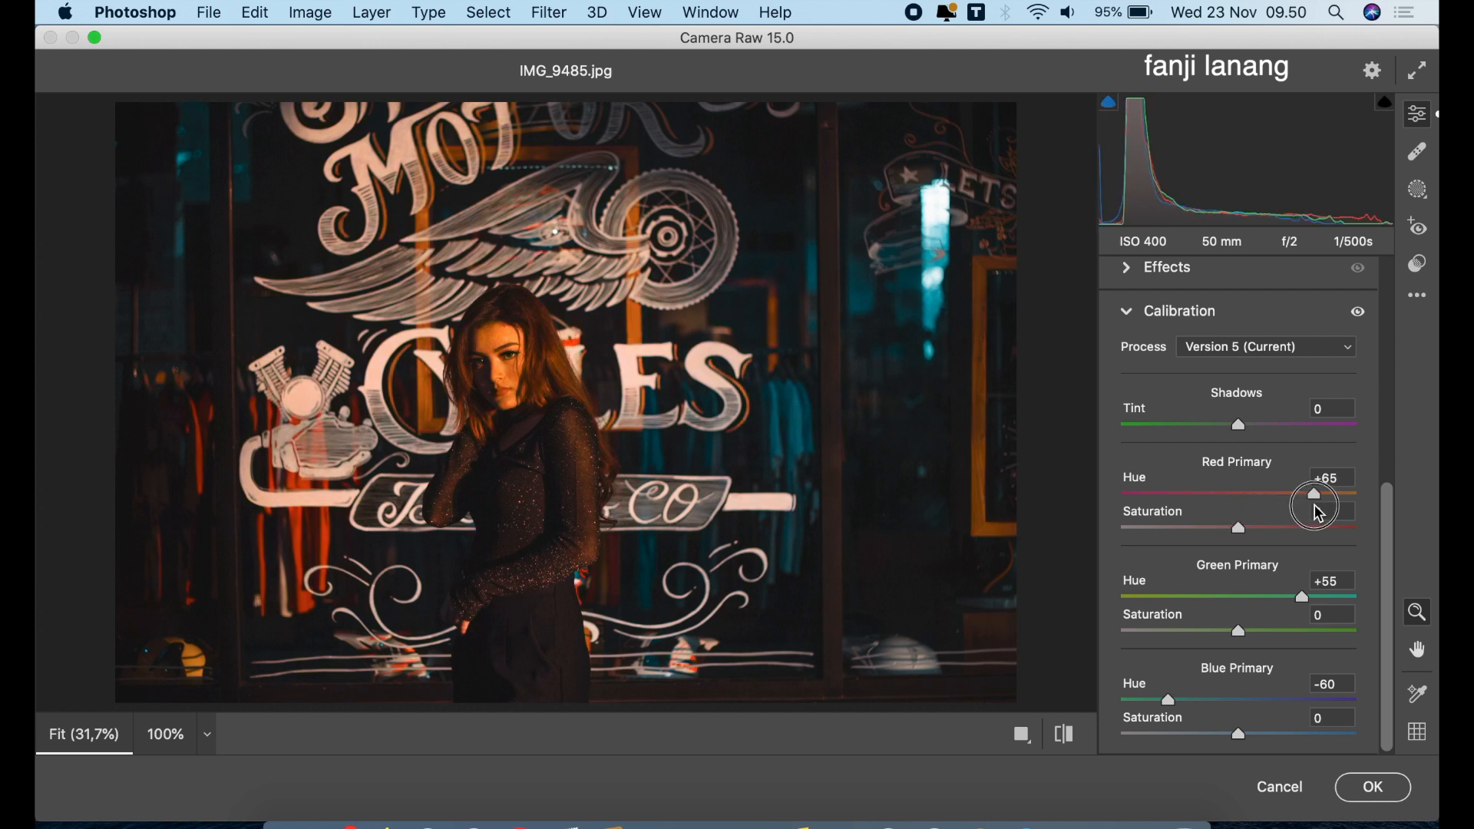
{"action": "left_click_drag", "start_coordinate": [1229, 533], "coordinate": [1186, 530]}
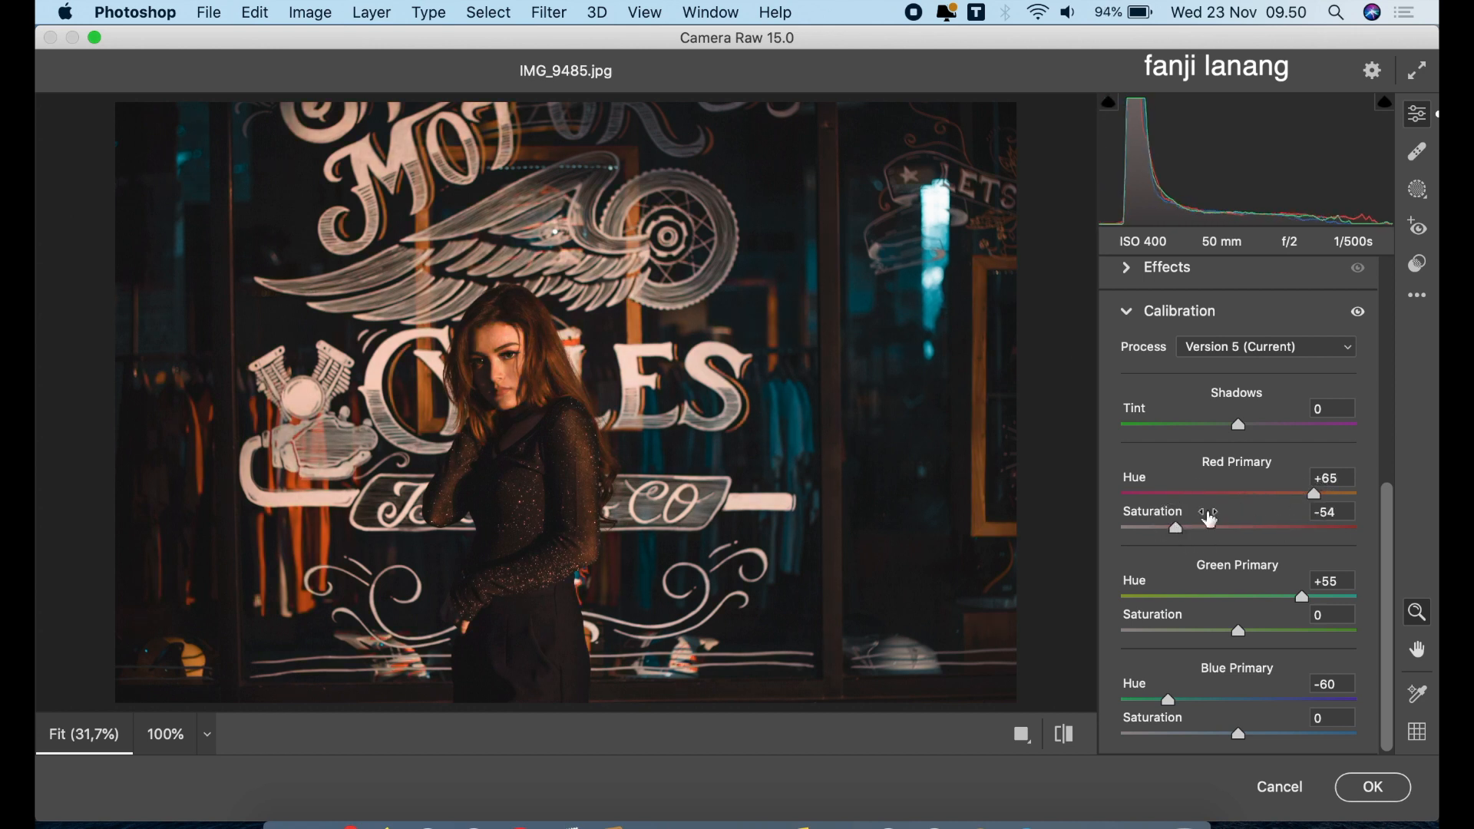
{"action": "left_click", "coordinate": [1286, 493]}
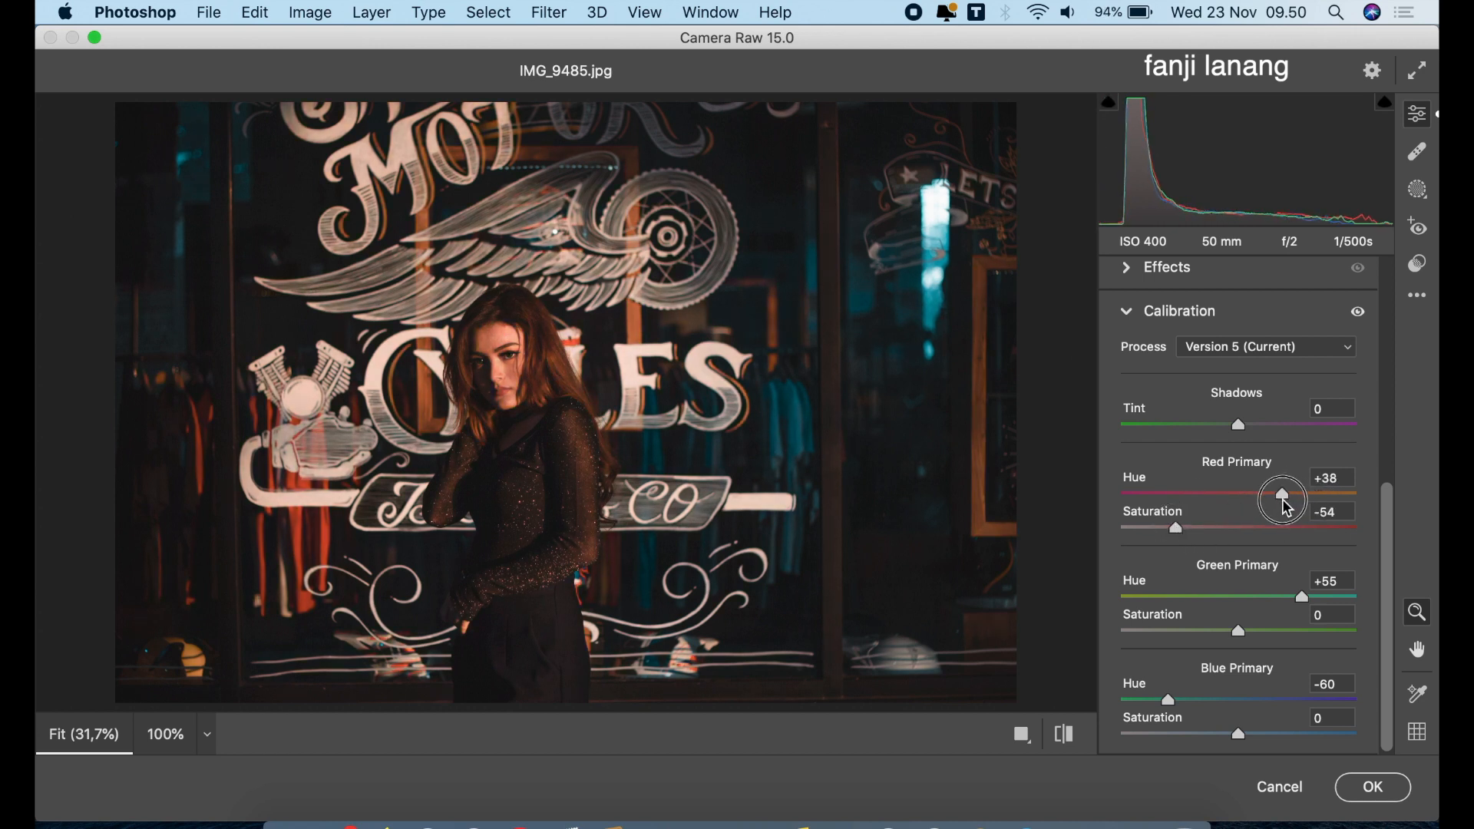
{"action": "left_click_drag", "start_coordinate": [1289, 512], "coordinate": [1290, 516]}
{"action": "left_click_drag", "start_coordinate": [1198, 530], "coordinate": [1200, 540]}
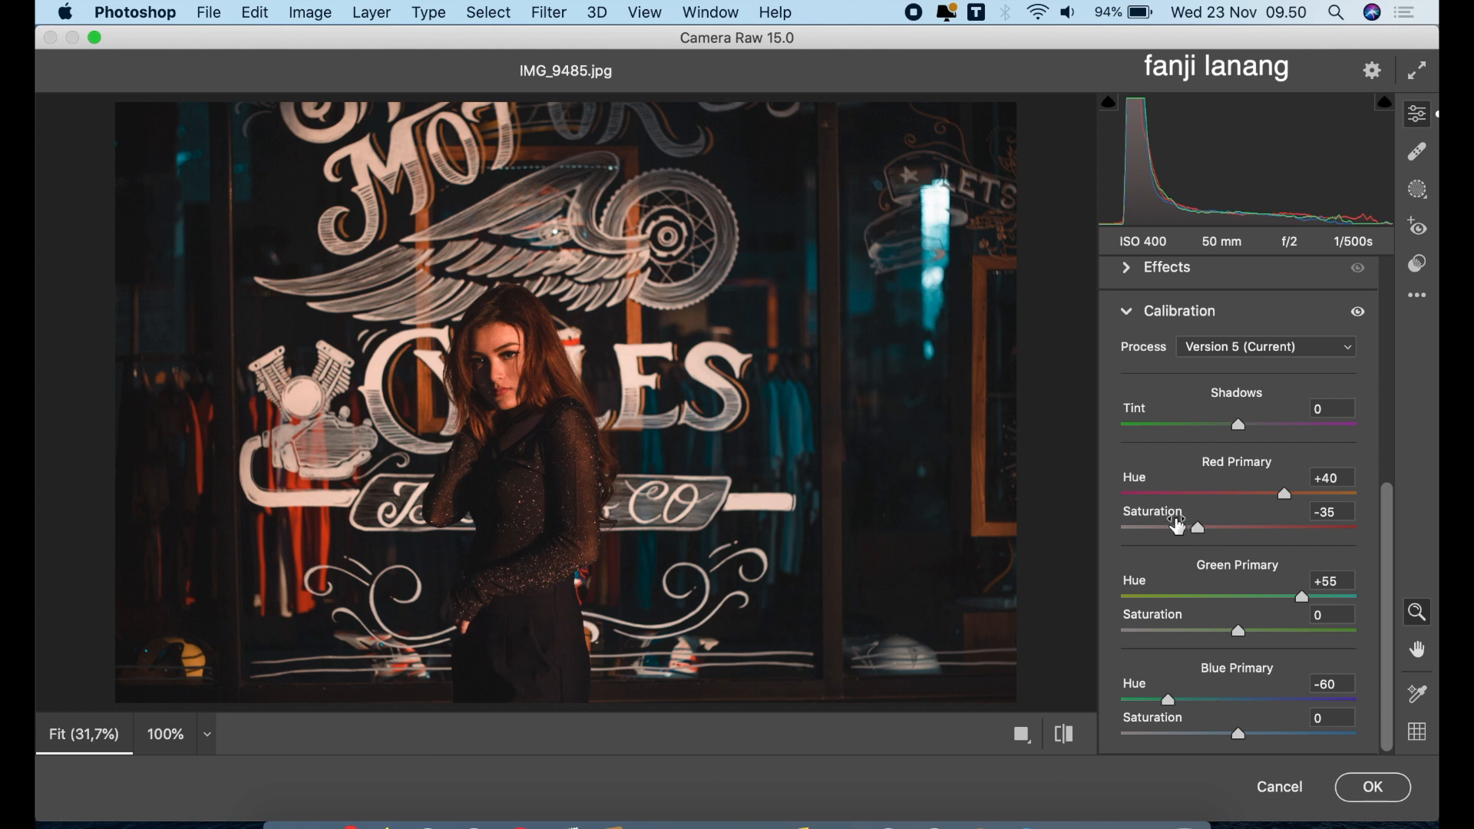
{"action": "left_click_drag", "start_coordinate": [1168, 700], "coordinate": [1201, 730]}
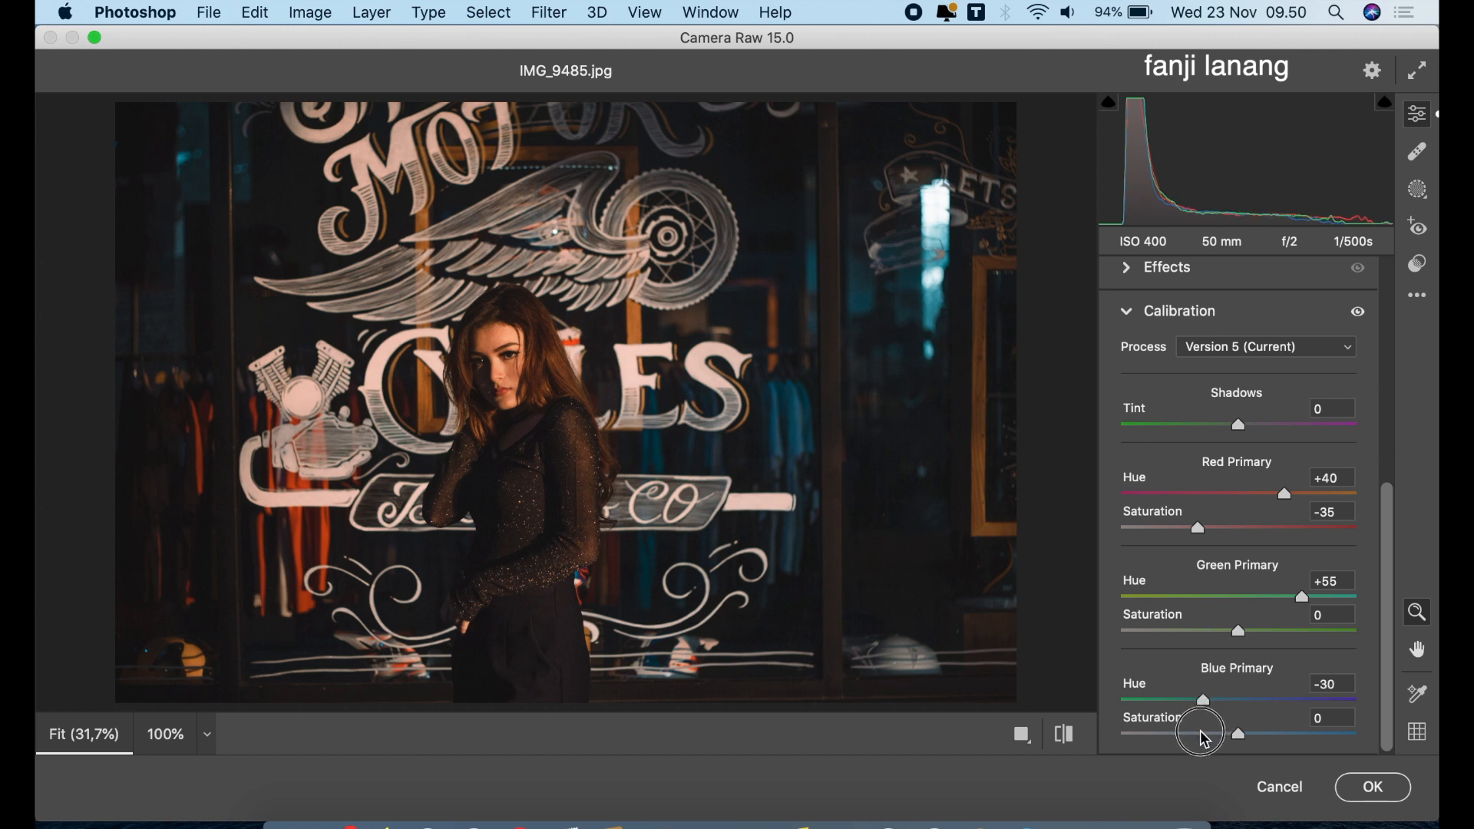
{"action": "left_click_drag", "start_coordinate": [1306, 598], "coordinate": [1299, 615]}
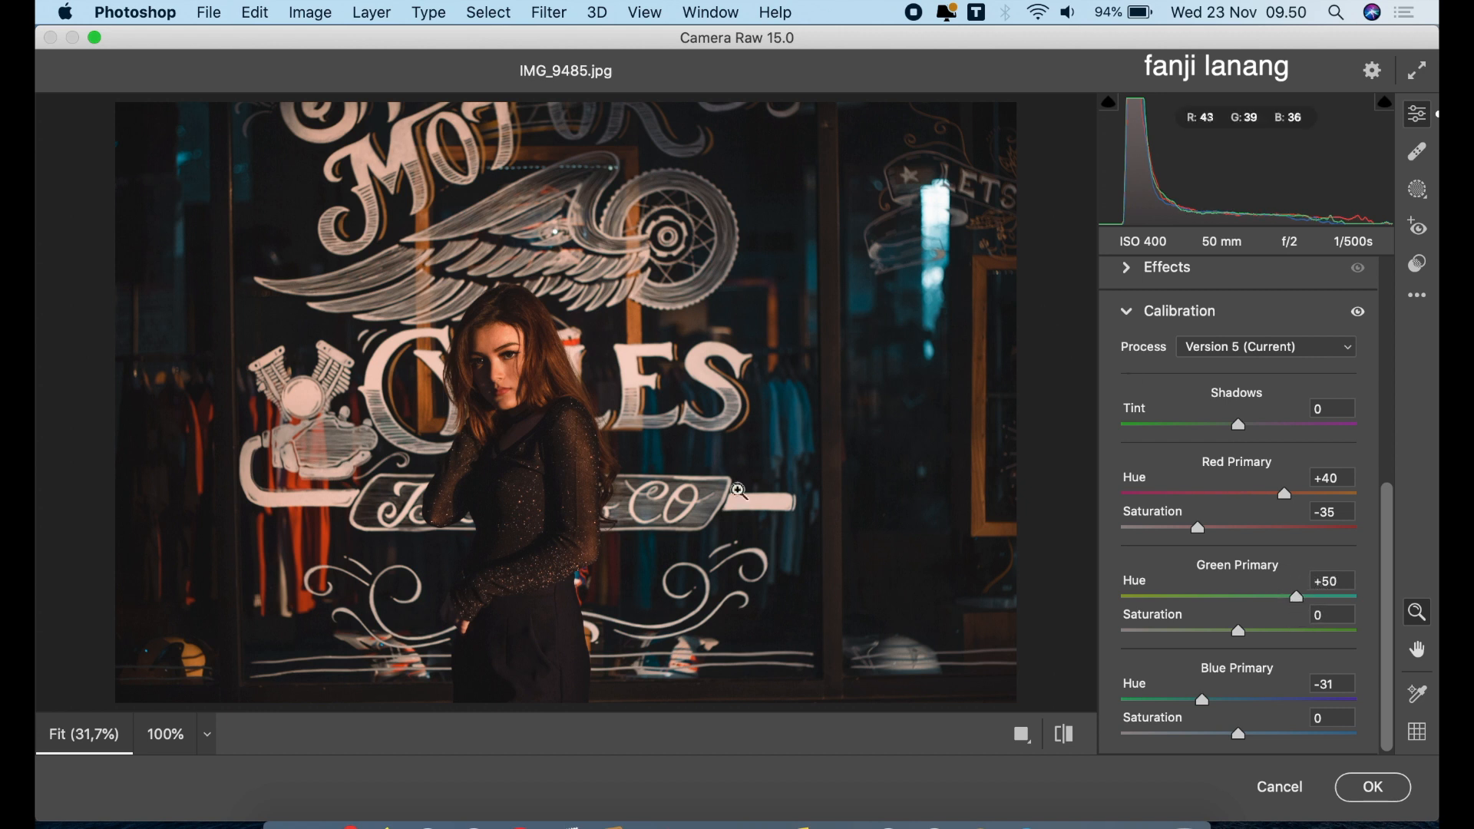
{"action": "left_click", "coordinate": [1126, 312]}
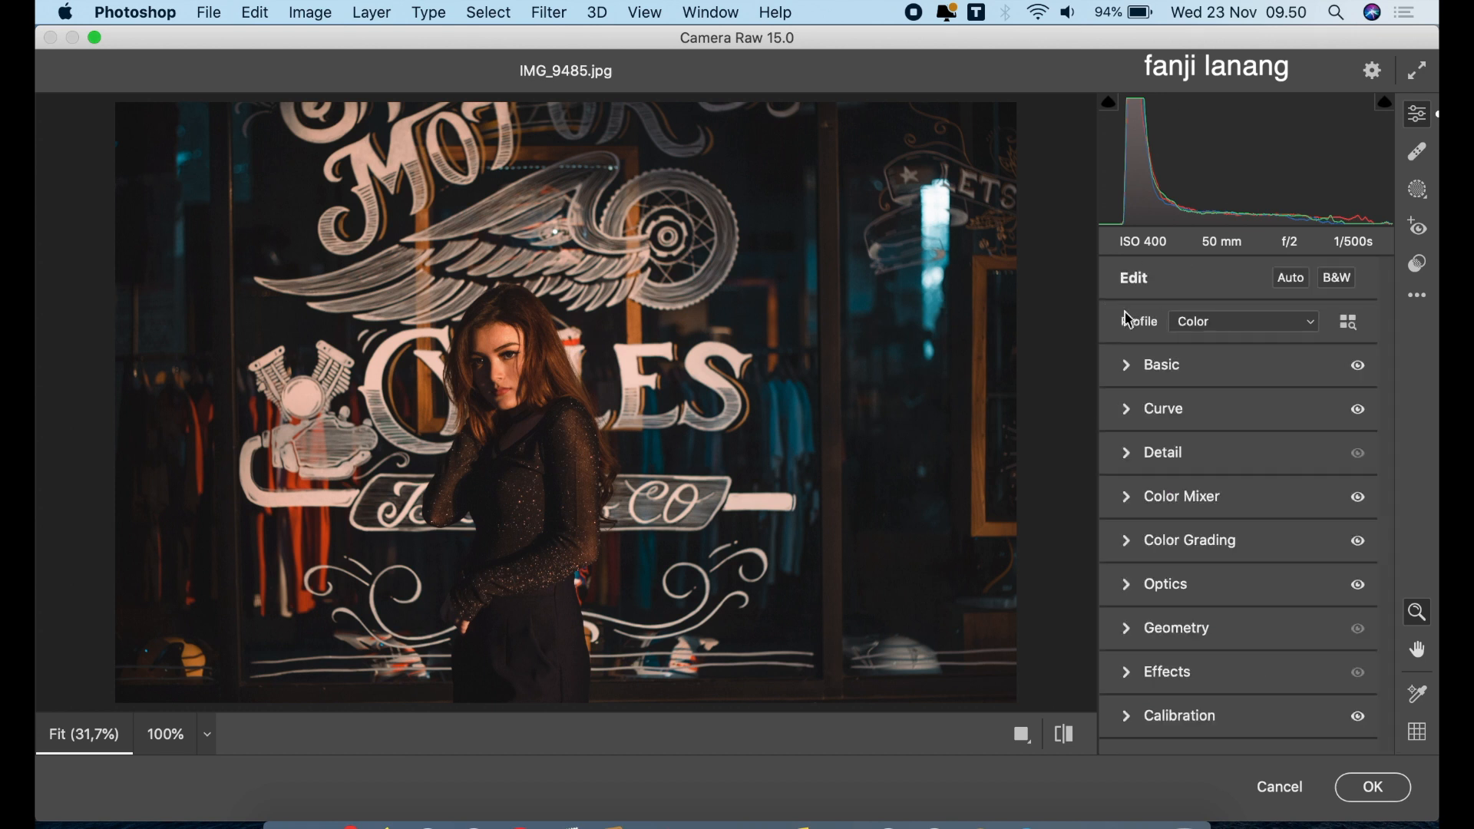
Tint the shadows red in Color Grading with hue 0 and saturation 28
{"action": "left_click", "coordinate": [1133, 549]}
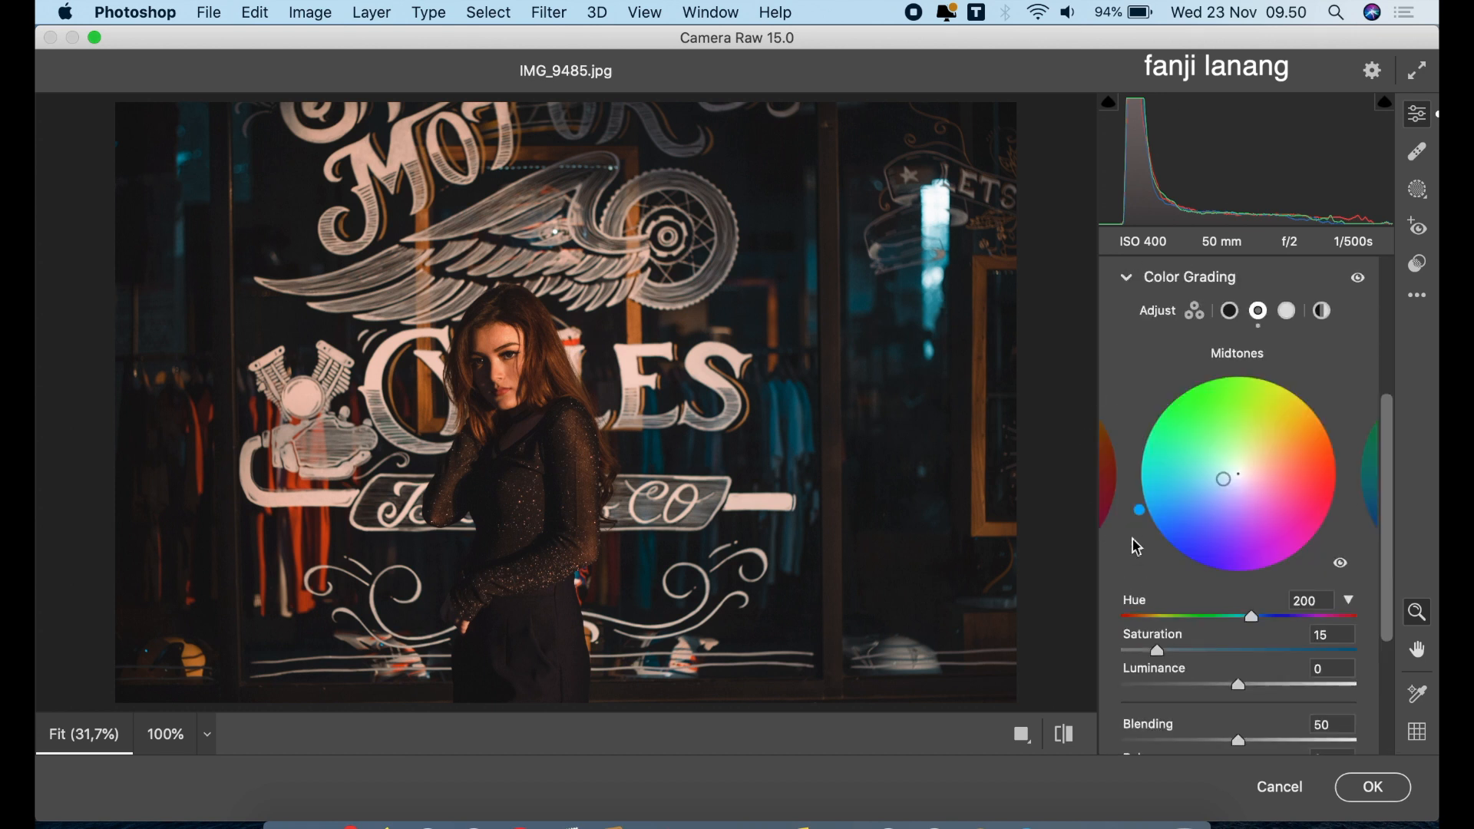
{"action": "left_click", "coordinate": [1230, 311]}
{"action": "left_click", "coordinate": [1149, 652]}
{"action": "left_click_drag", "start_coordinate": [1149, 654], "coordinate": [1084, 664]}
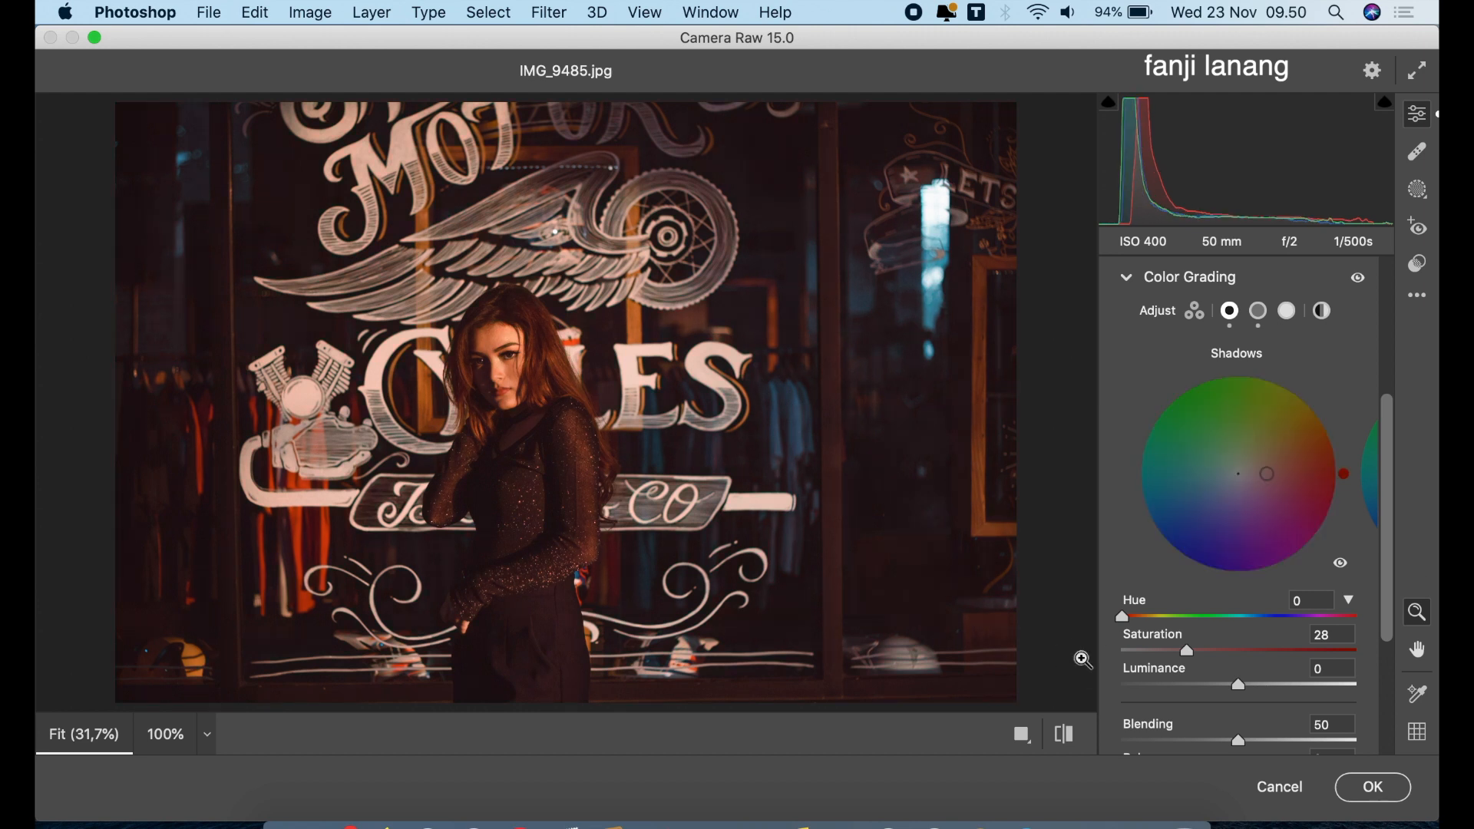
Retint the shadows teal in Color Grading with hue 188 and saturation 30
{"action": "left_click", "coordinate": [1166, 618]}
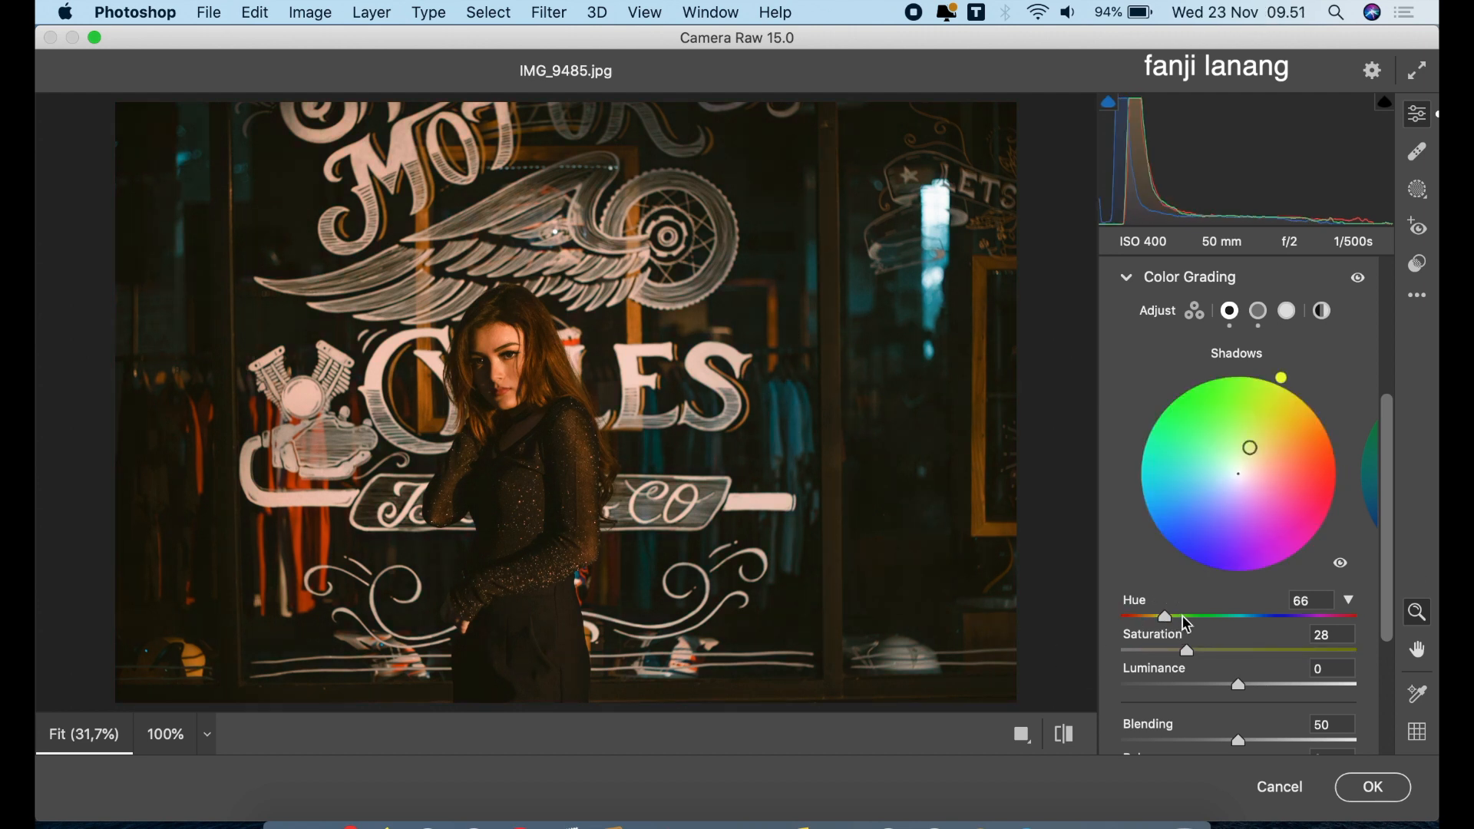
{"action": "left_click", "coordinate": [1183, 616]}
{"action": "mouse_move", "coordinate": [1195, 617]}
{"action": "left_mouse_down"}
{"action": "mouse_move", "coordinate": [1211, 618]}
{"action": "mouse_move", "coordinate": [1187, 652]}
{"action": "mouse_move", "coordinate": [1206, 651]}
{"action": "left_mouse_up"}
{"action": "left_click", "coordinate": [1245, 618]}
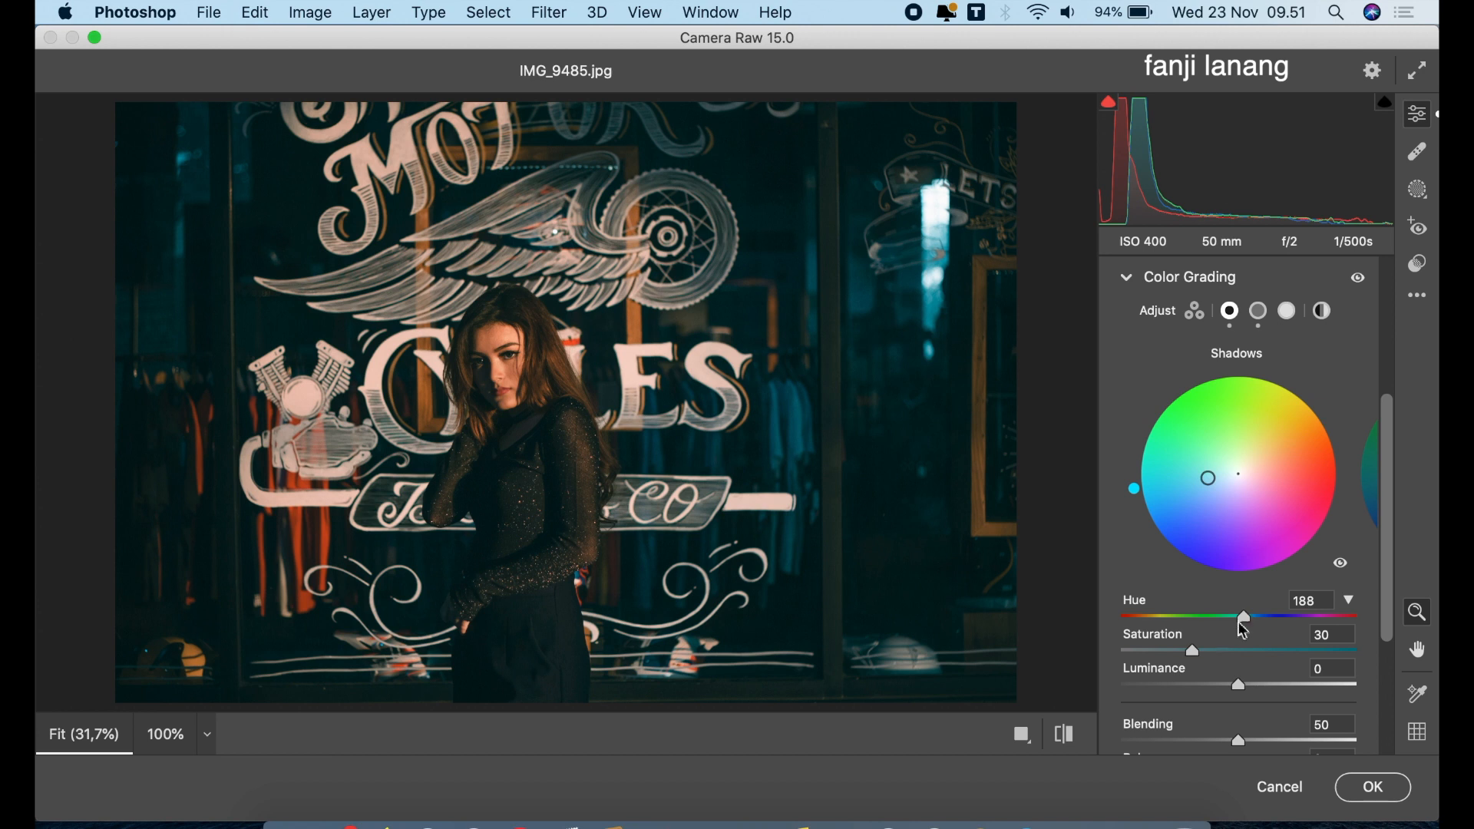
Apply the Camera Raw grade to the Background copy layer and compare it with the original photo
{"action": "left_click", "coordinate": [1073, 727]}
{"action": "left_click", "coordinate": [1072, 727]}
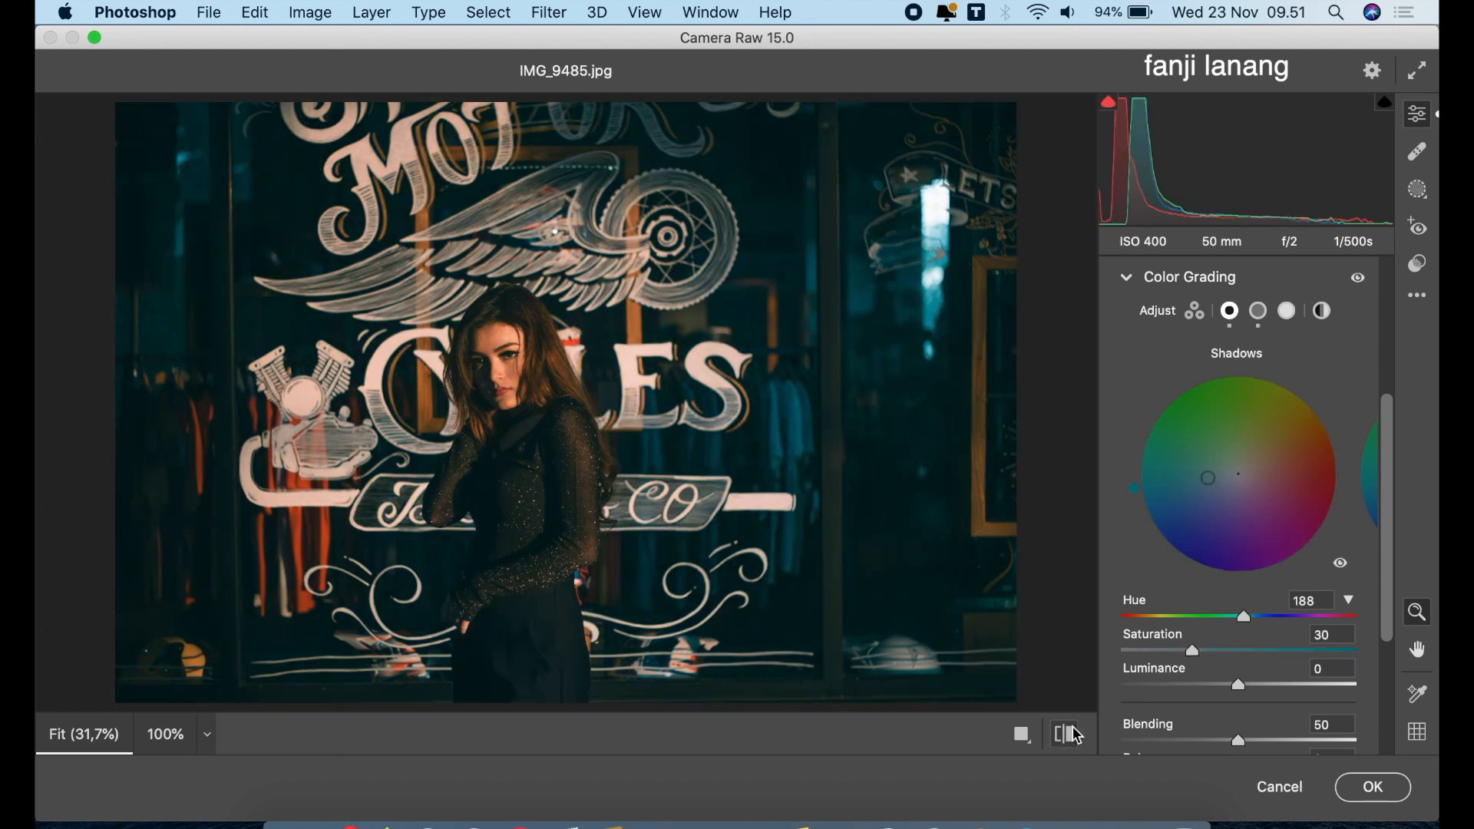
{"action": "left_click", "coordinate": [1370, 785]}
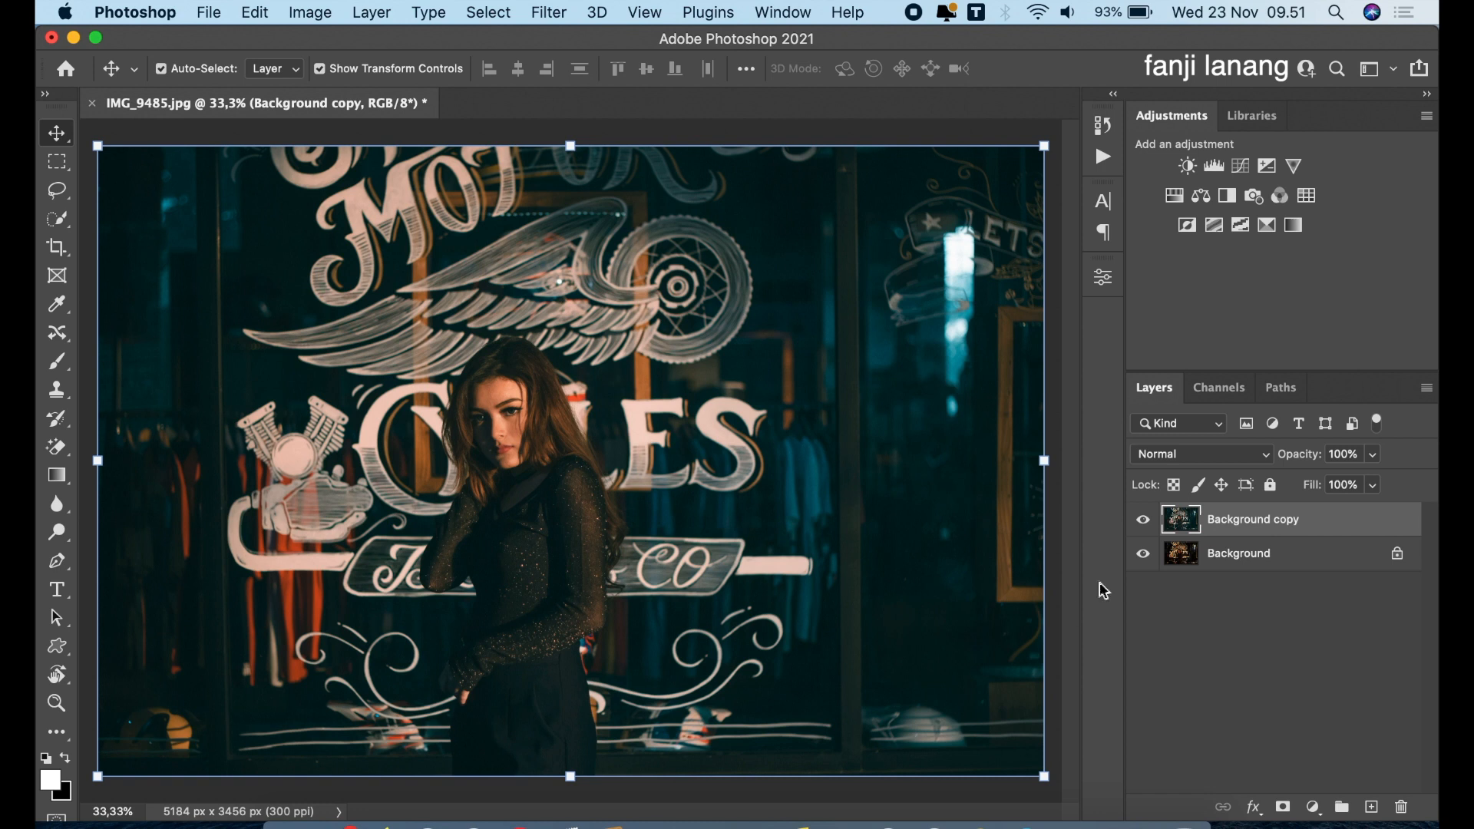
{"action": "left_click", "coordinate": [1142, 520]}
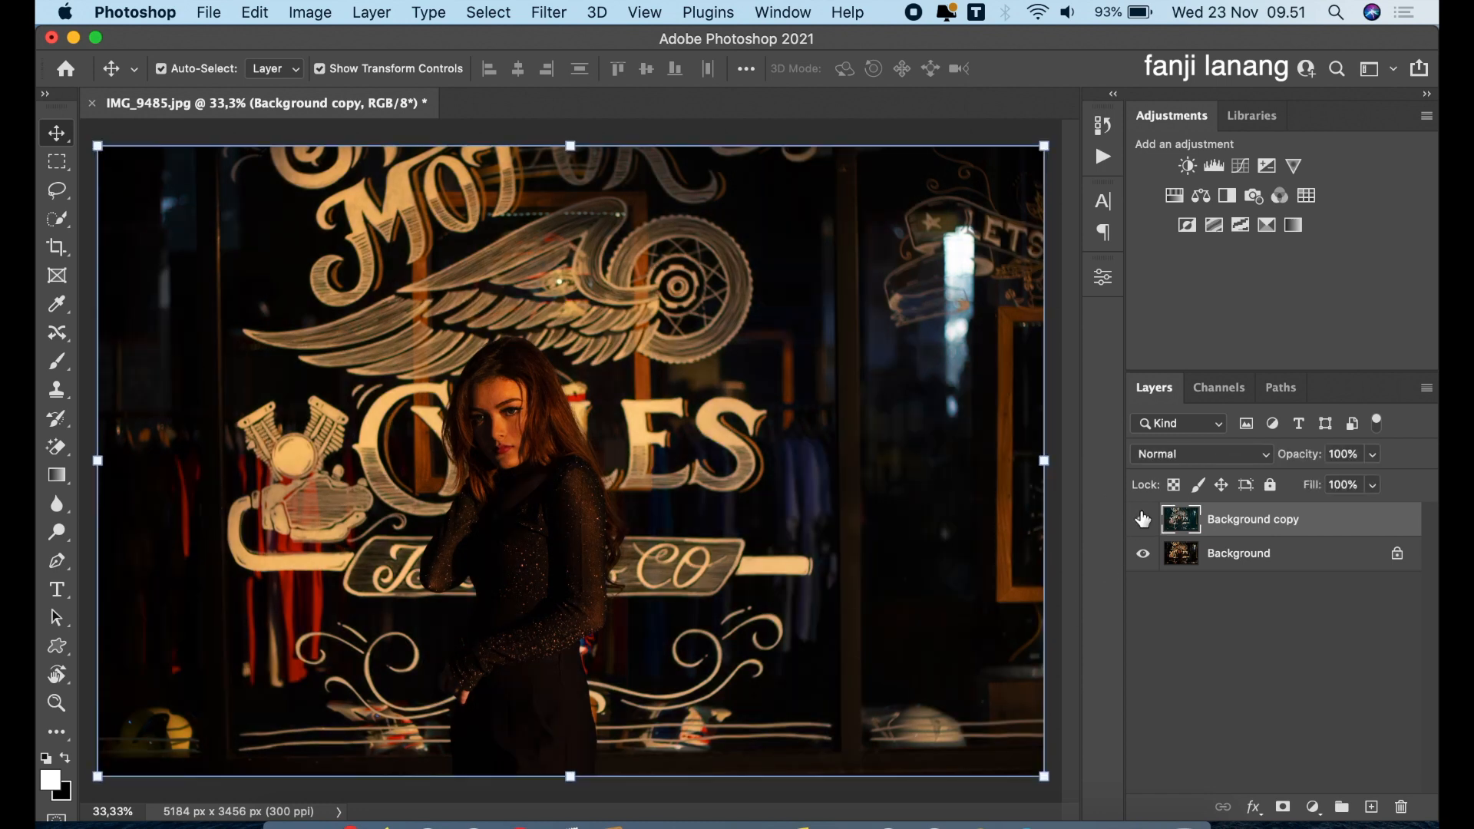
{"action": "left_click", "coordinate": [1143, 520]}
Stamp a white signature with the signature brush at size 300 on a new layer, in the photo's lower-right corner
{"action": "left_click", "coordinate": [1371, 806]}
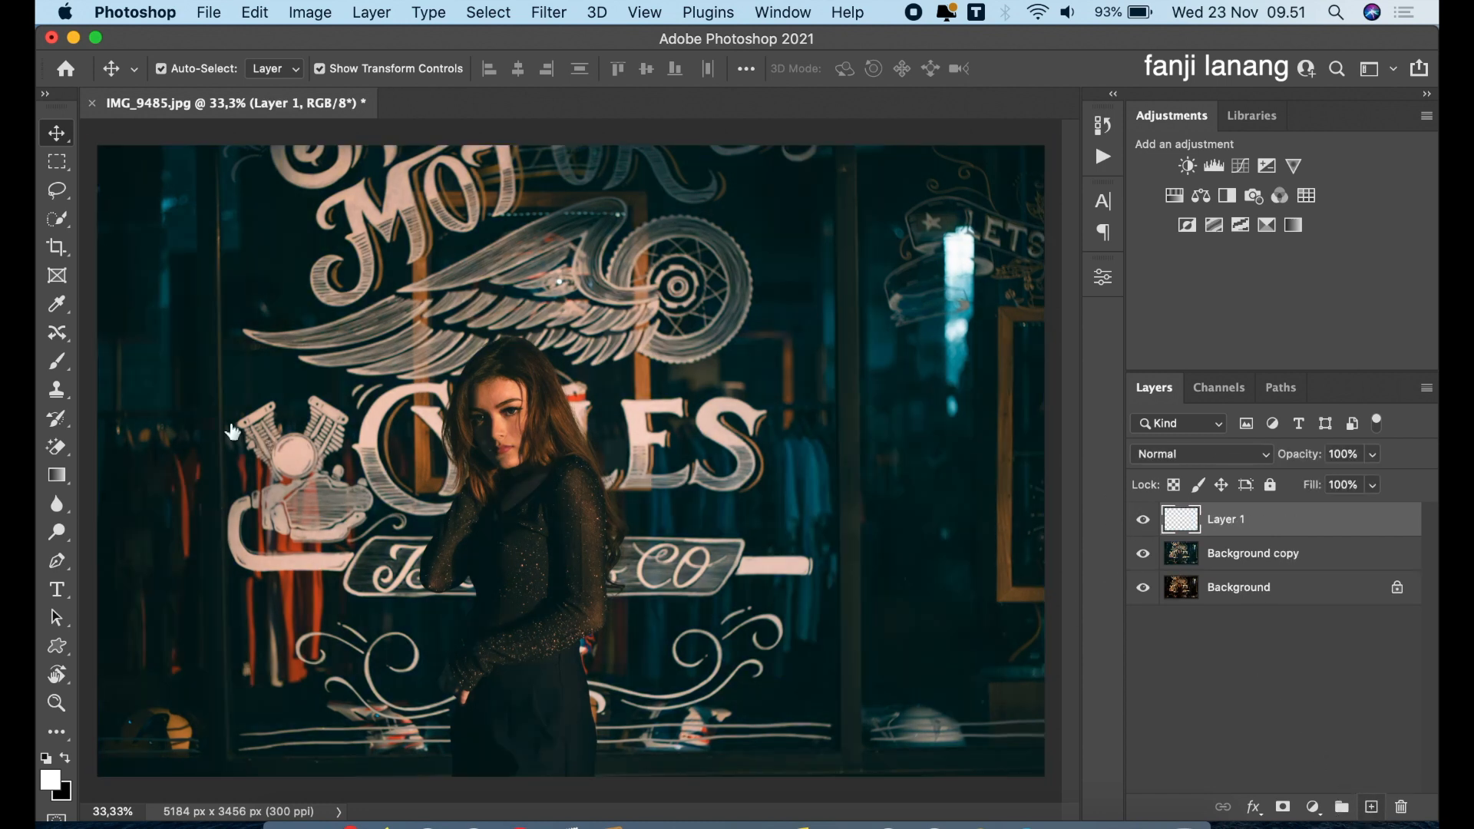
{"action": "left_click", "coordinate": [57, 361]}
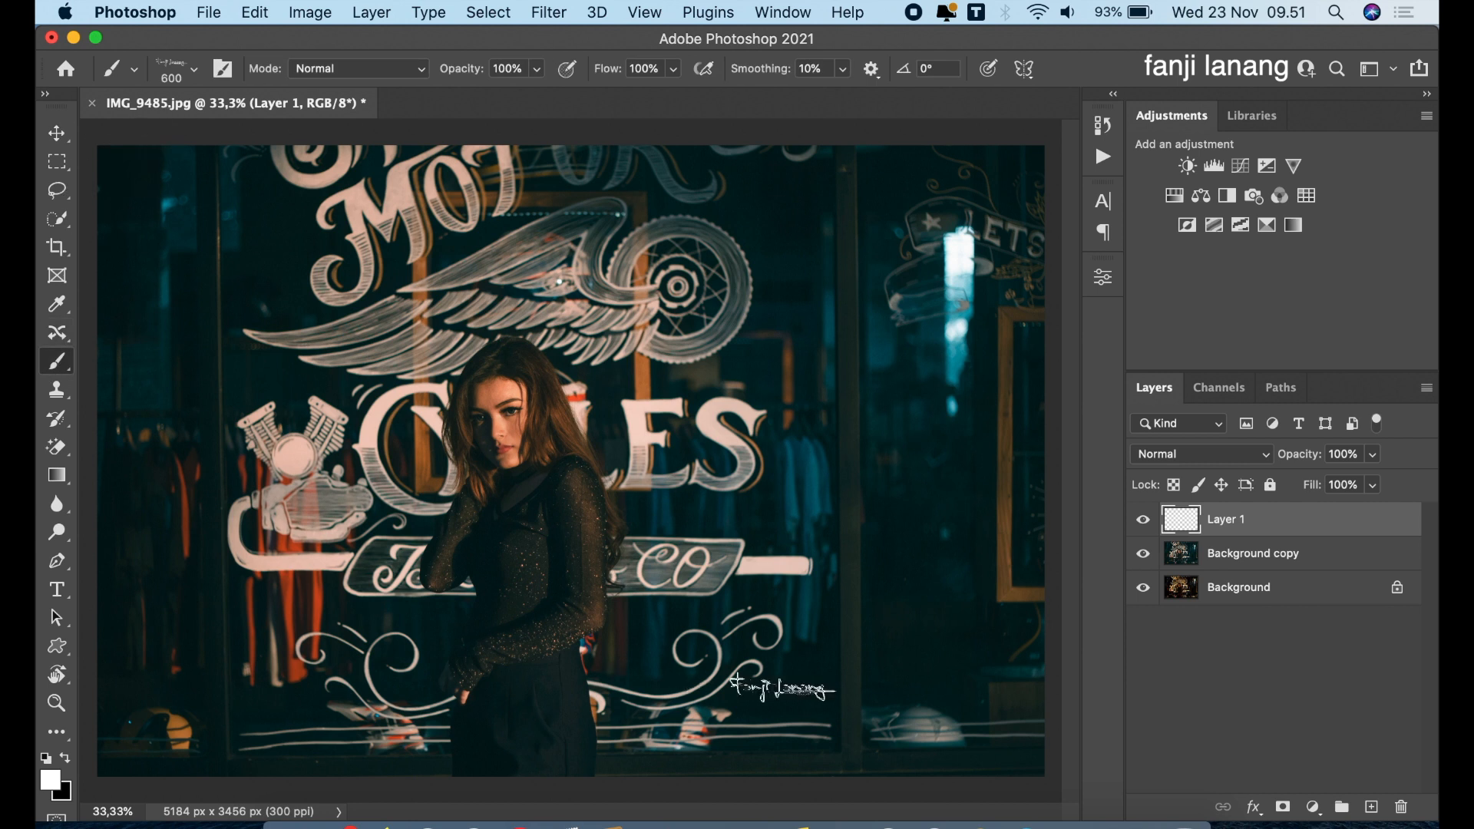
{"action": "left_click", "coordinate": [886, 733]}
{"action": "key", "text": "bracketleft"}
{"action": "key", "text": "bracketleft"}
{"action": "key", "text": "bracketleft"}
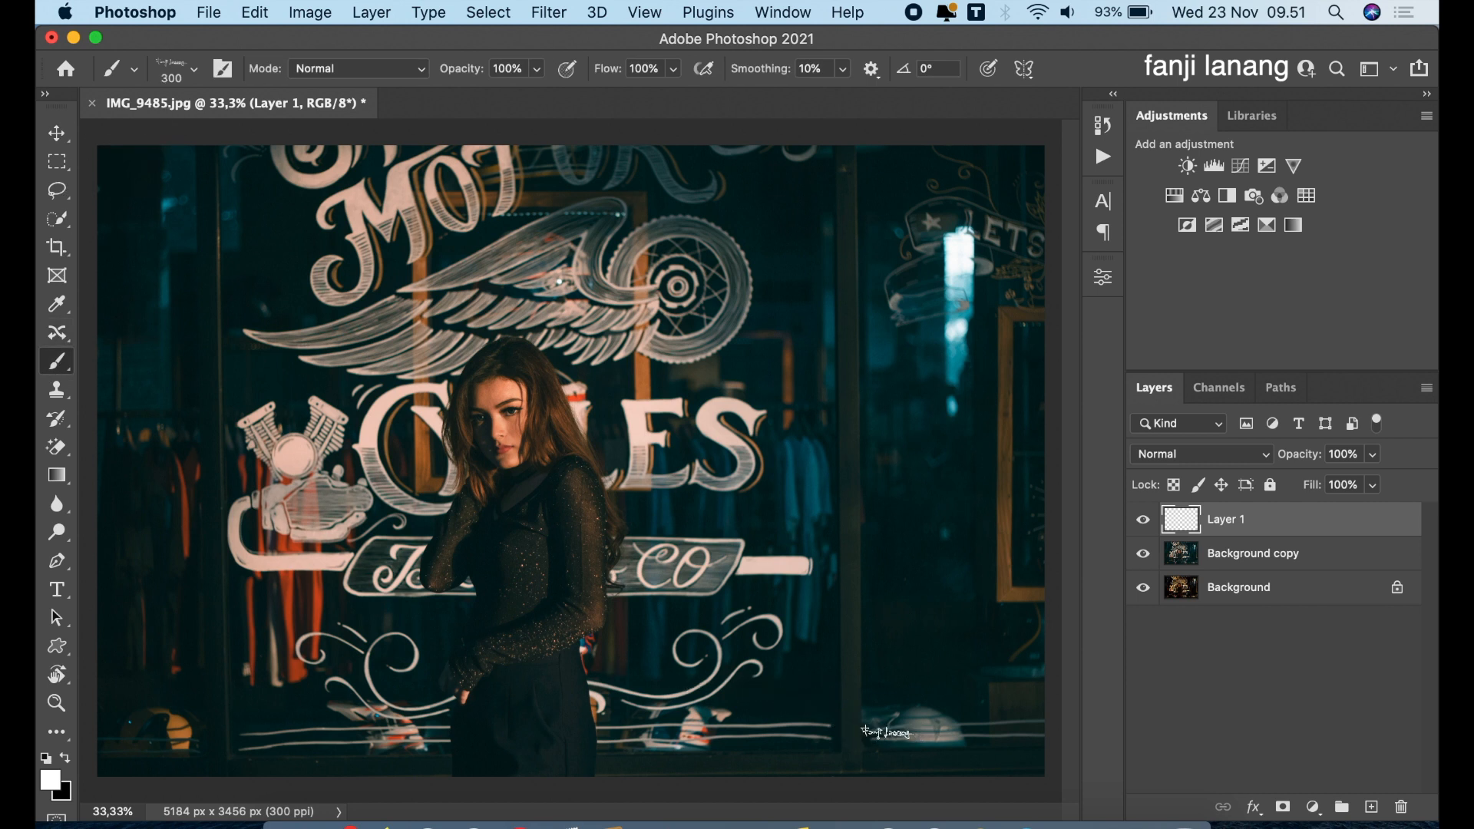
{"action": "left_click", "coordinate": [992, 754]}
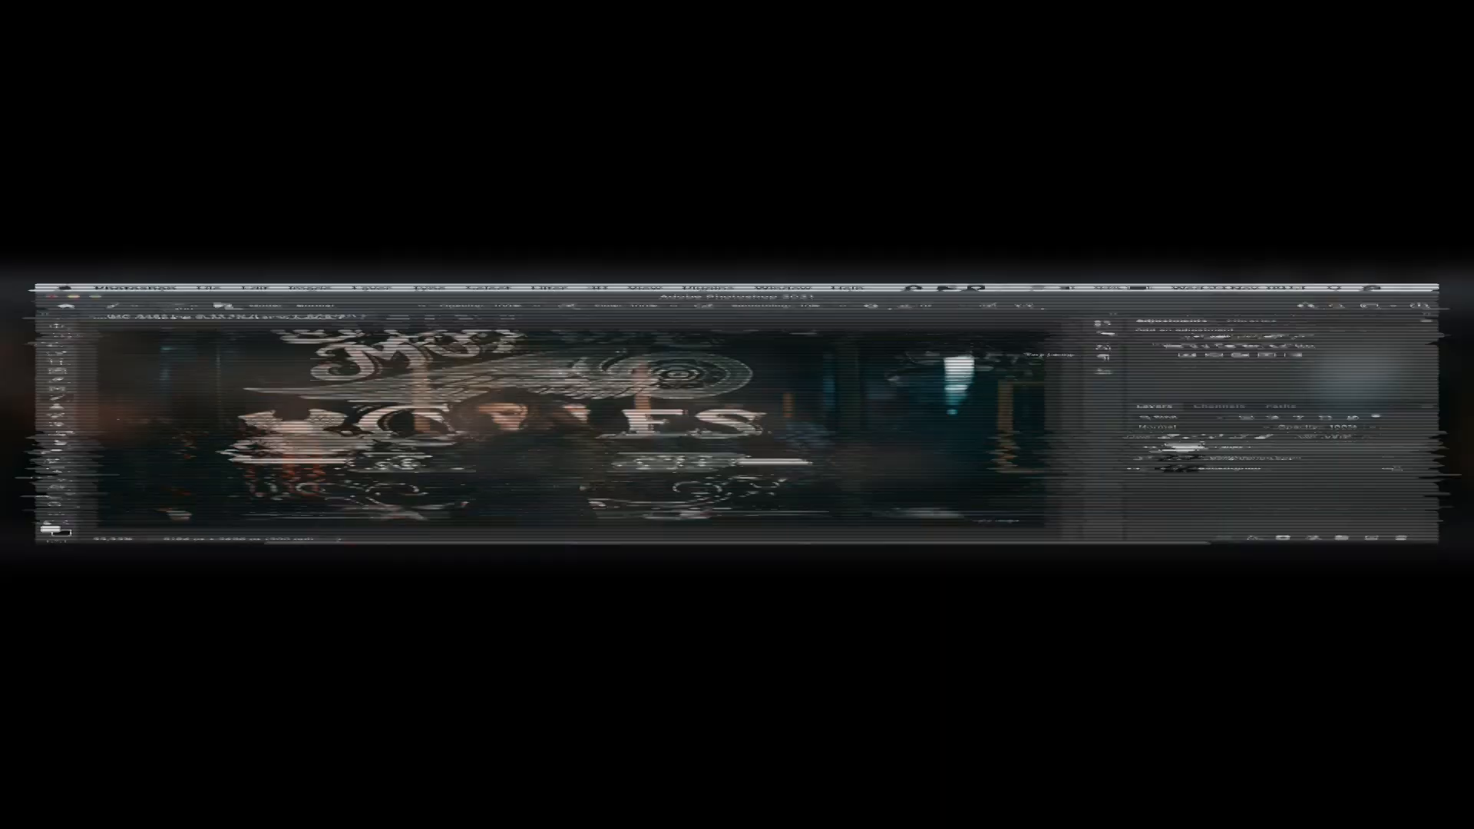